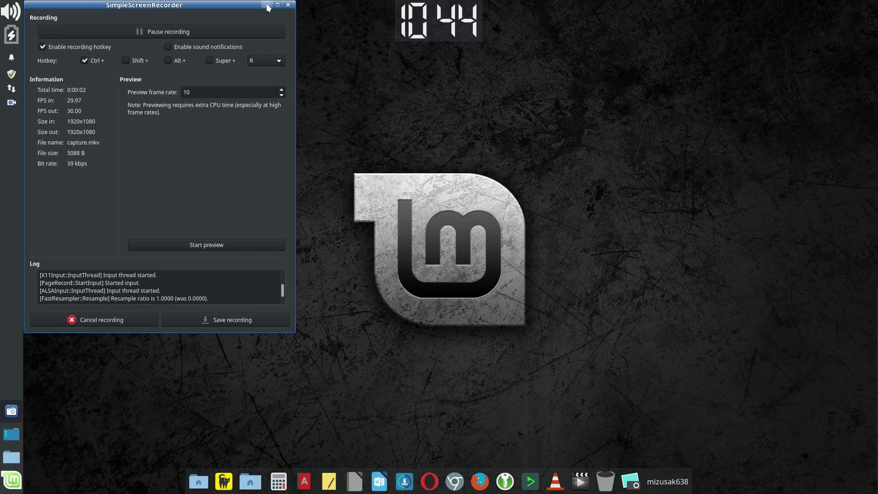
- Minimize the SimpleScreenRecorder window to reveal the desktop icons and launcher dock
left_click(267, 5)
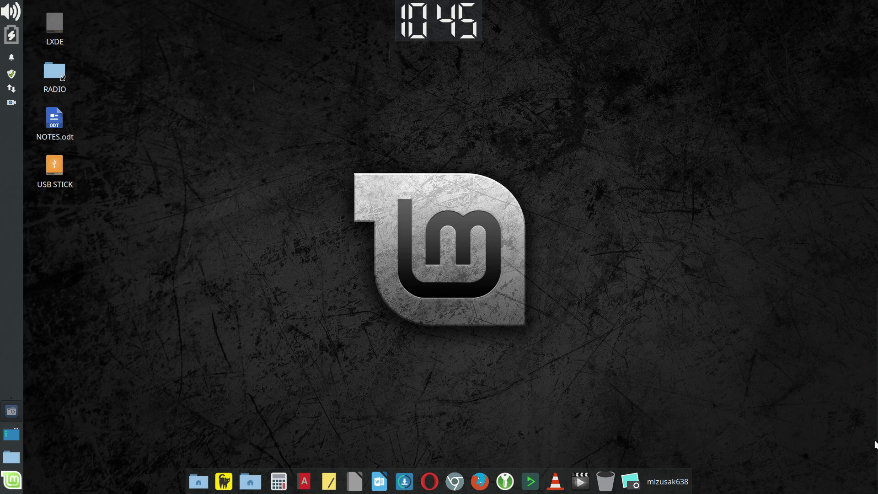
mouse_move(876, 445)
- Open Downloads from the Places menu and bring up actions for ultra-flat-icon-pack.tar.gz
left_click(250, 481)
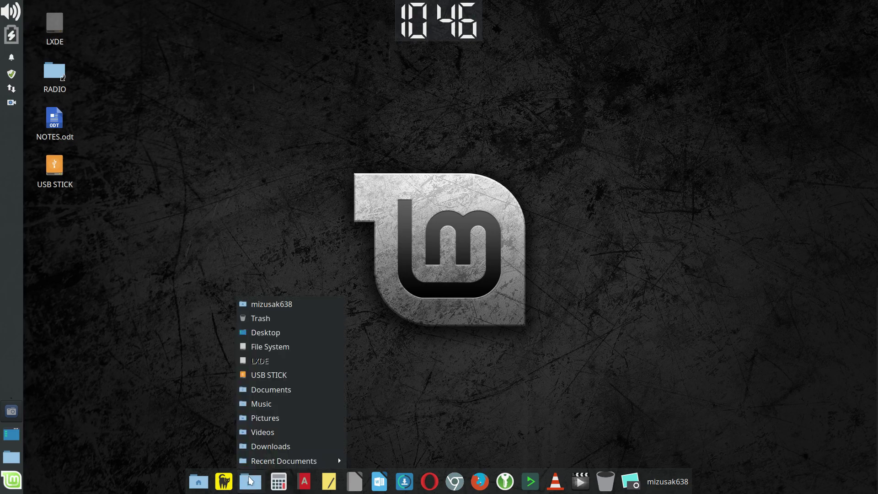
left_click(273, 446)
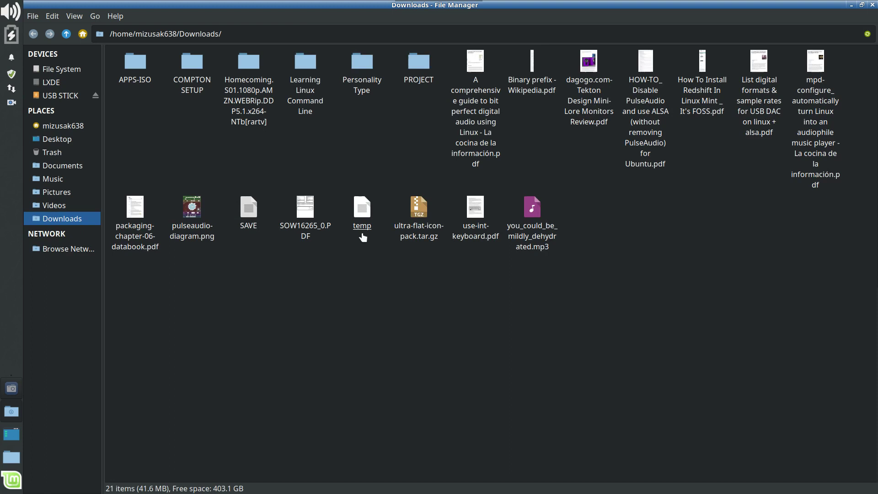
left_click(426, 243)
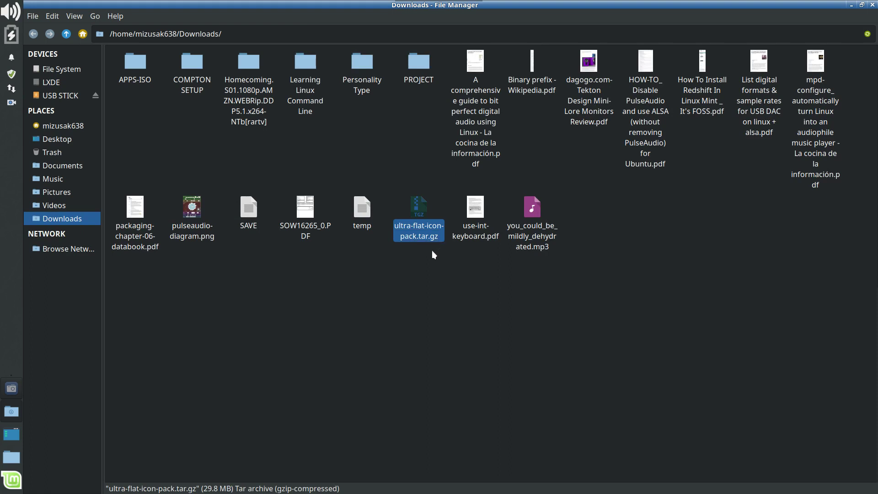
left_click(415, 295)
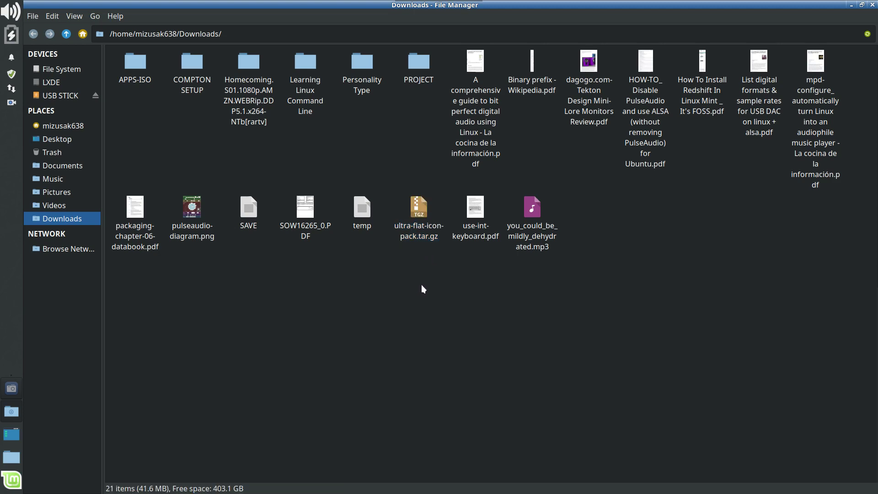
left_click(422, 229)
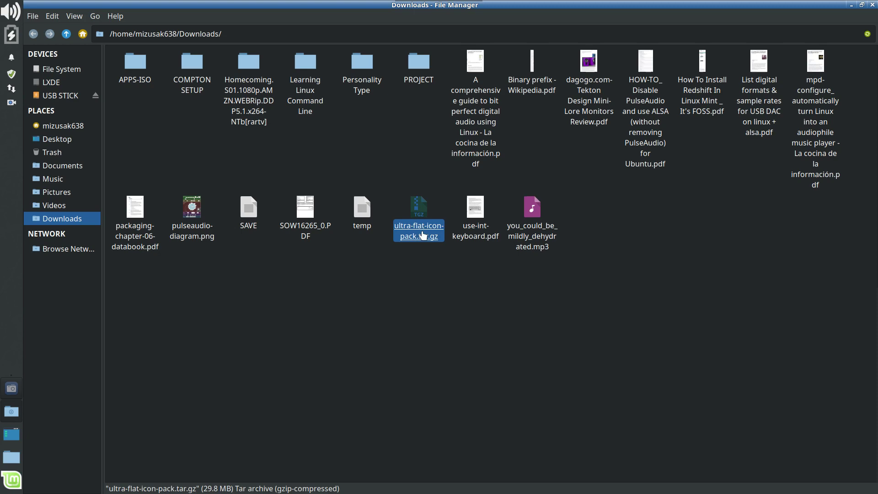
right_click(423, 233)
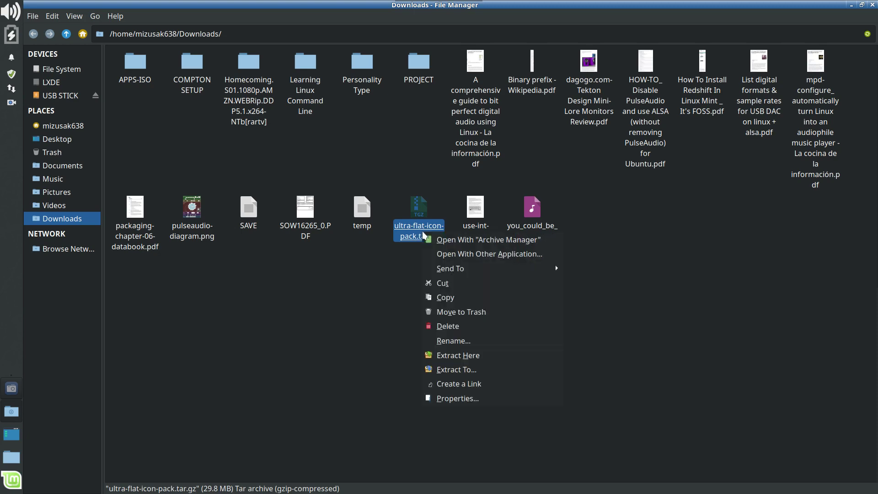
- Extract ultra-flat-icon-pack.tar.gz here and open the resulting ultra-flat-icon-pack folder
left_click(458, 356)
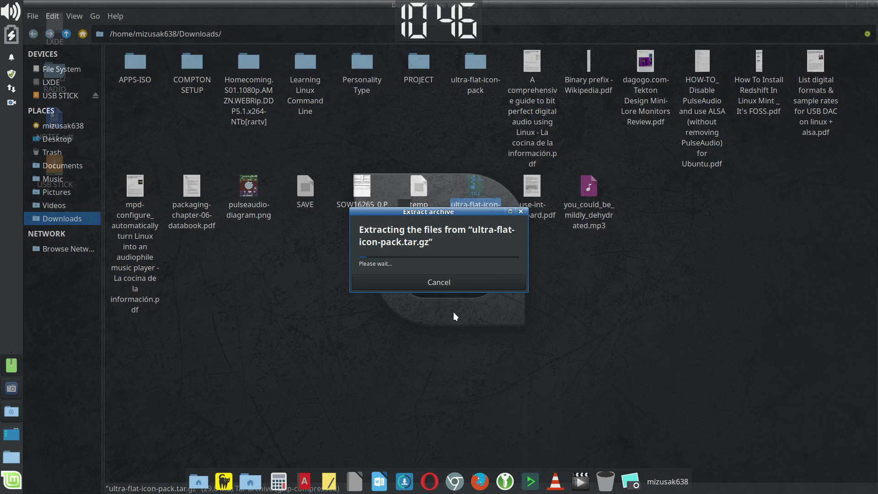
left_click(450, 280)
left_click(667, 322)
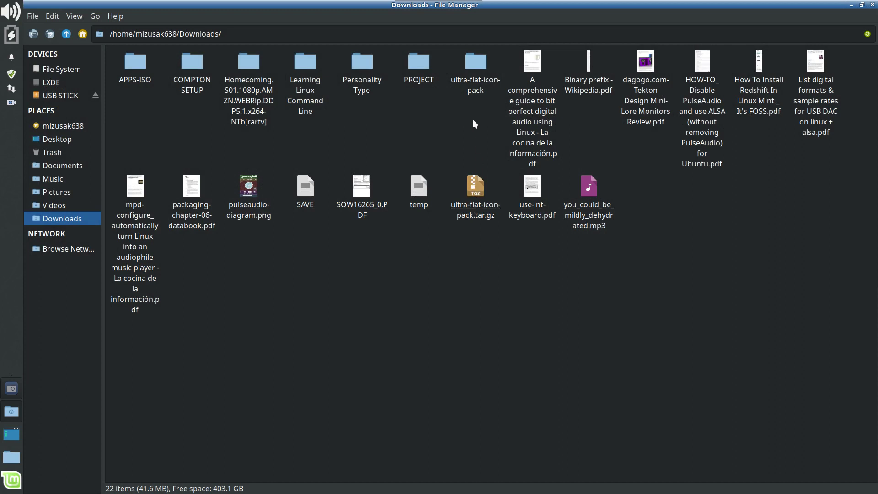
left_click(475, 86)
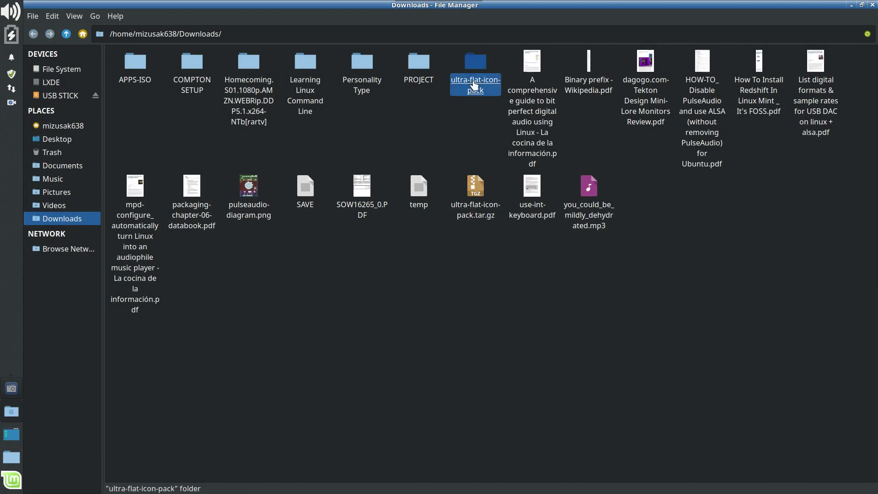
double_click(474, 86)
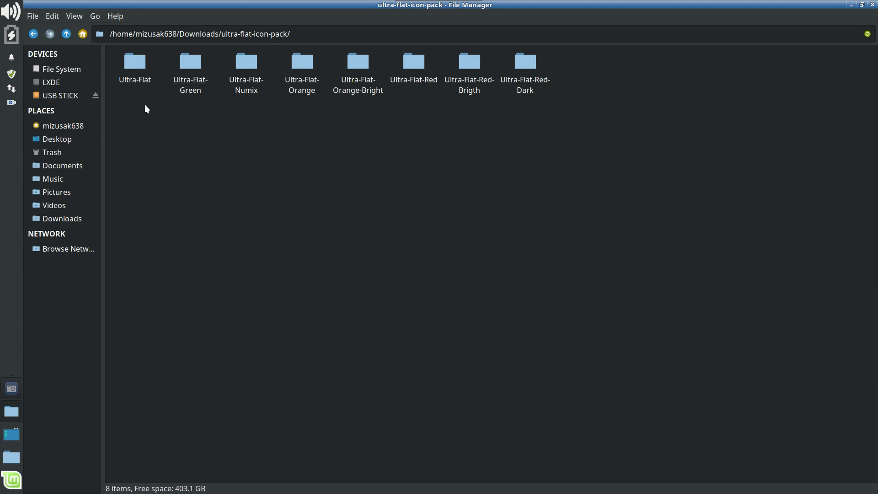
left_click(133, 78)
right_click(134, 80)
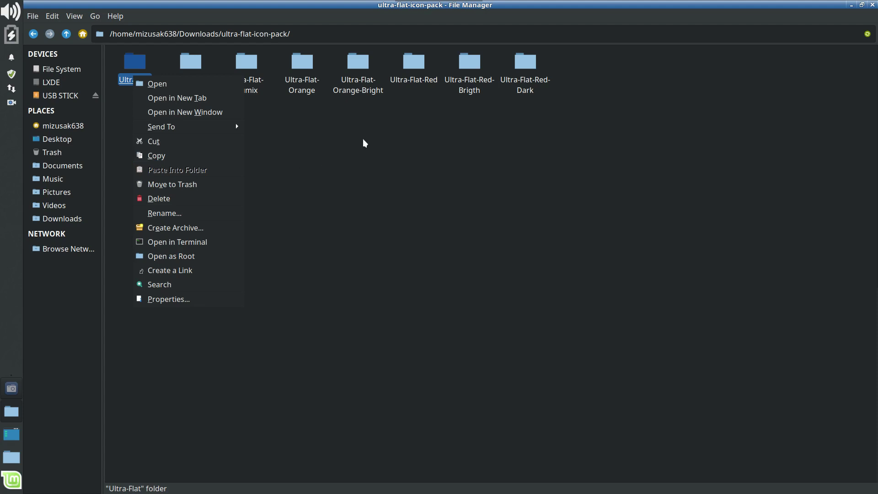
left_click(425, 119)
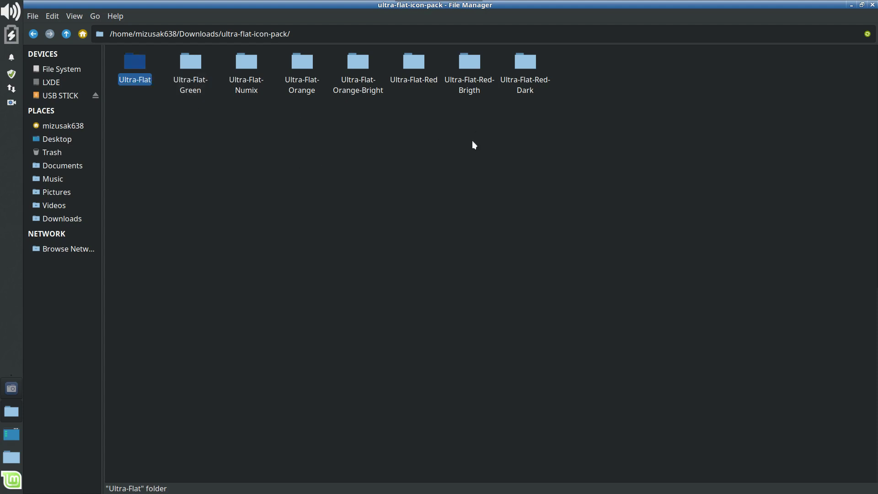
left_click(67, 34)
left_click(433, 120)
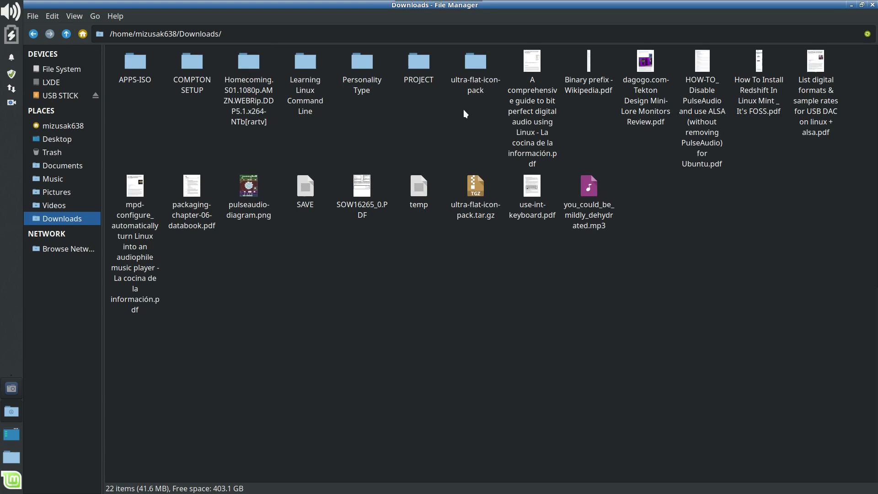
double_click(470, 94)
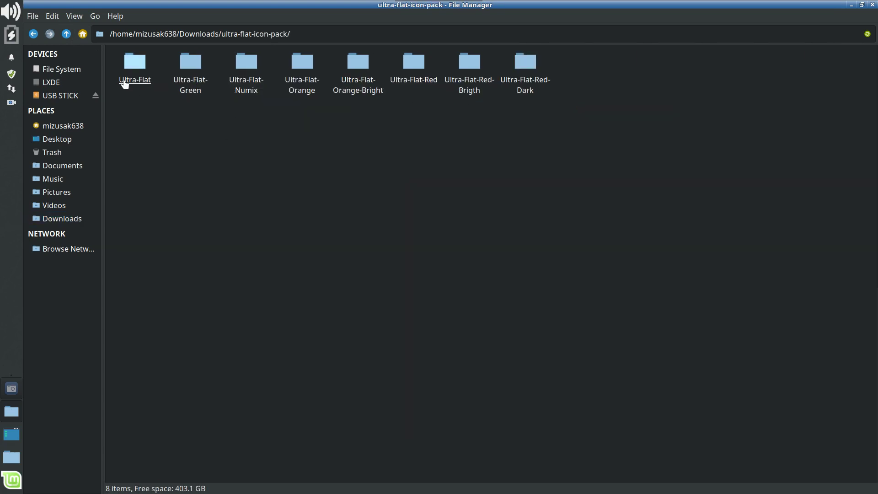
left_click(129, 81)
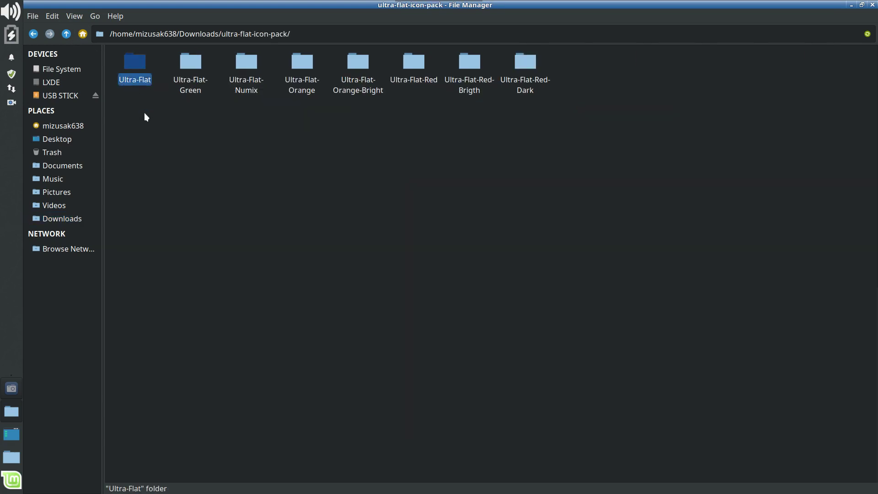
- Go to the home folder and turn on View > Show Hidden Files
left_click(68, 127)
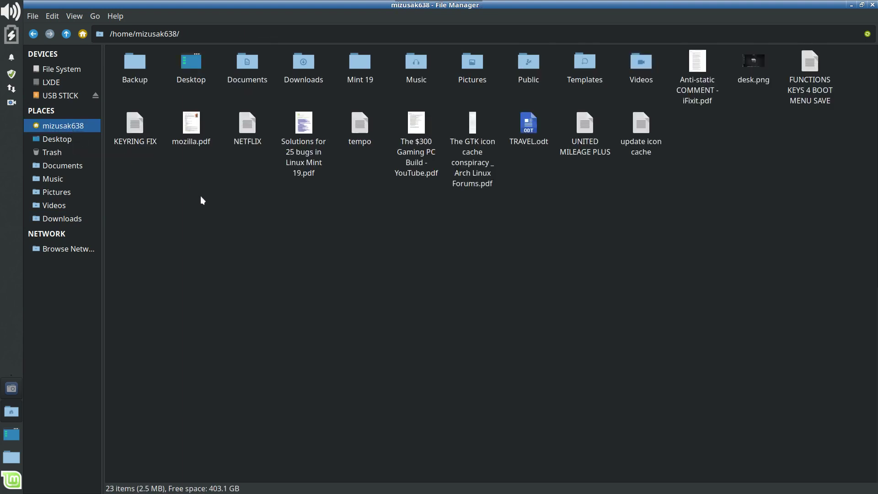
left_click(73, 16)
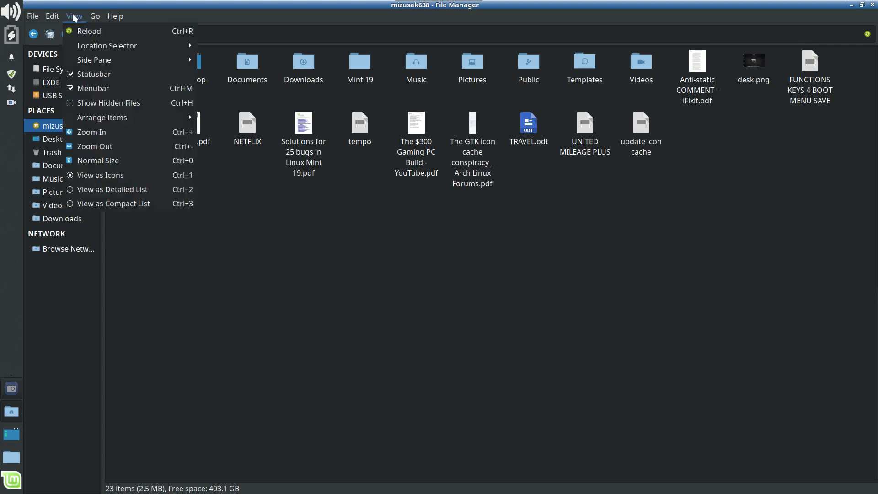
left_click(73, 105)
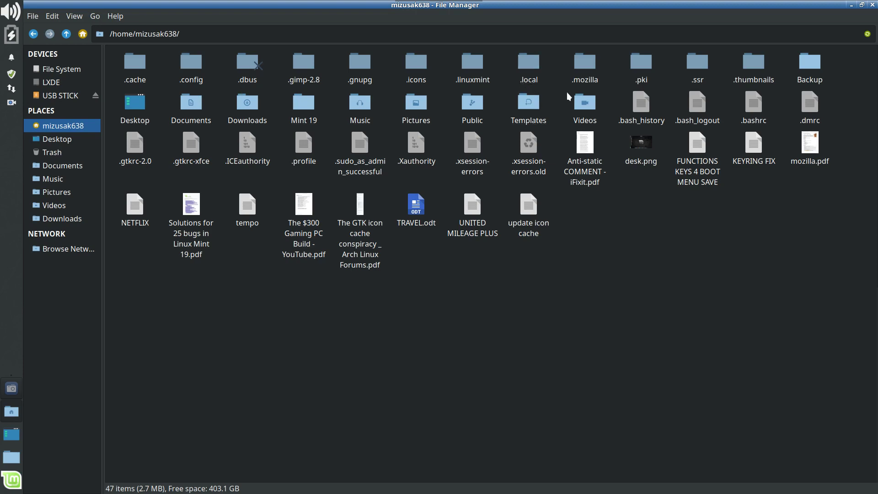
left_click(650, 93)
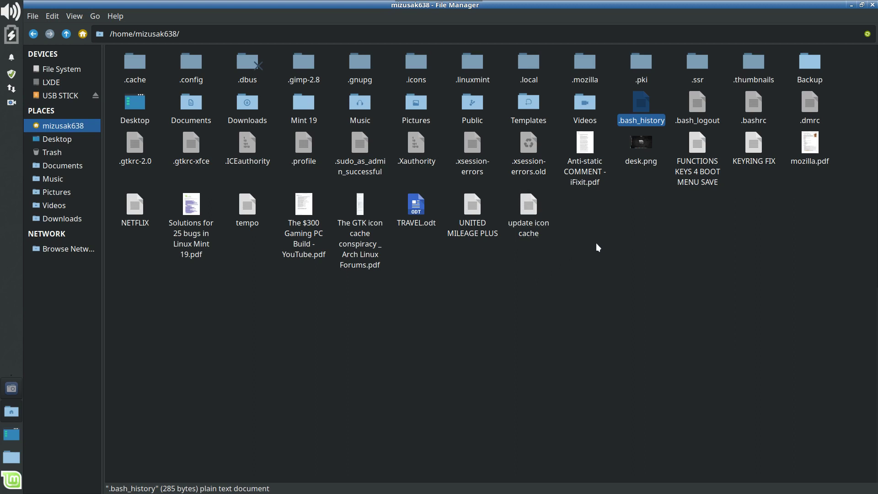
- Find the hidden .icons folder in home and open it to see Ultra-Flat
right_click(612, 234)
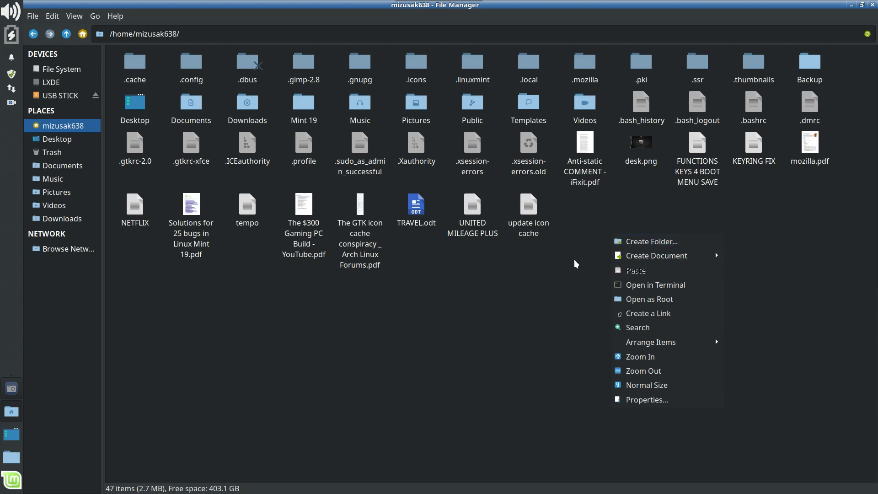
left_click(500, 204)
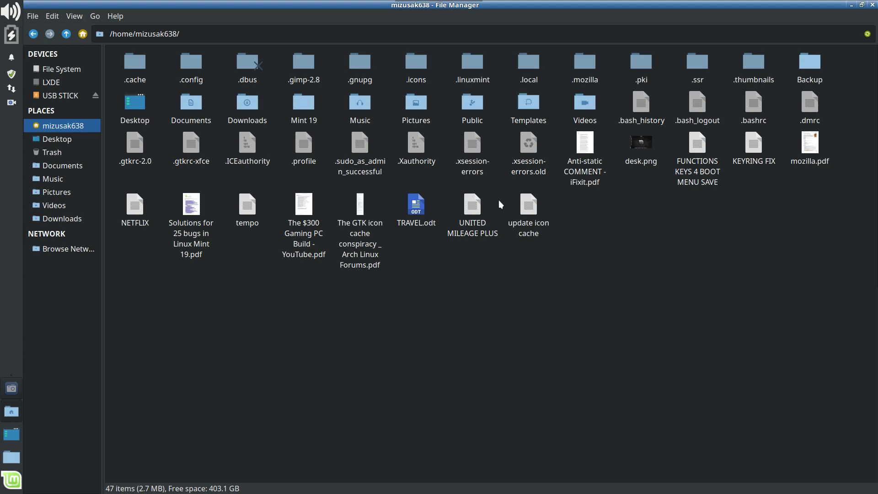
left_click(416, 98)
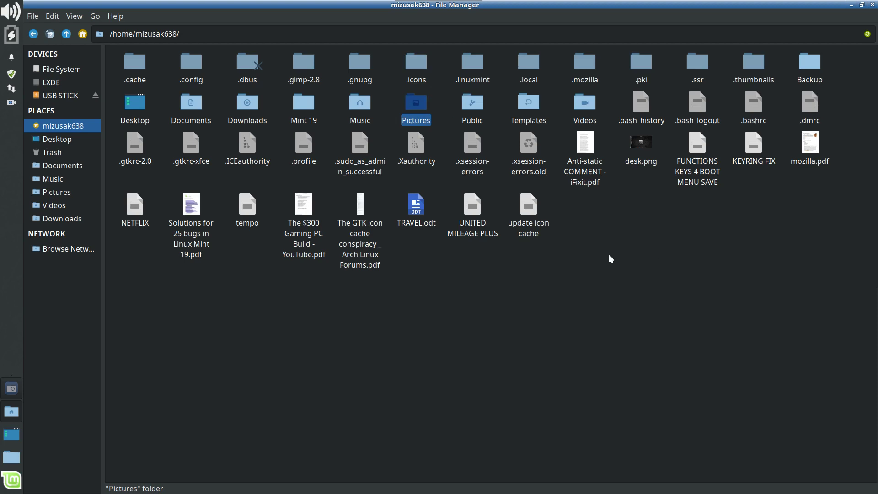
left_click(440, 111)
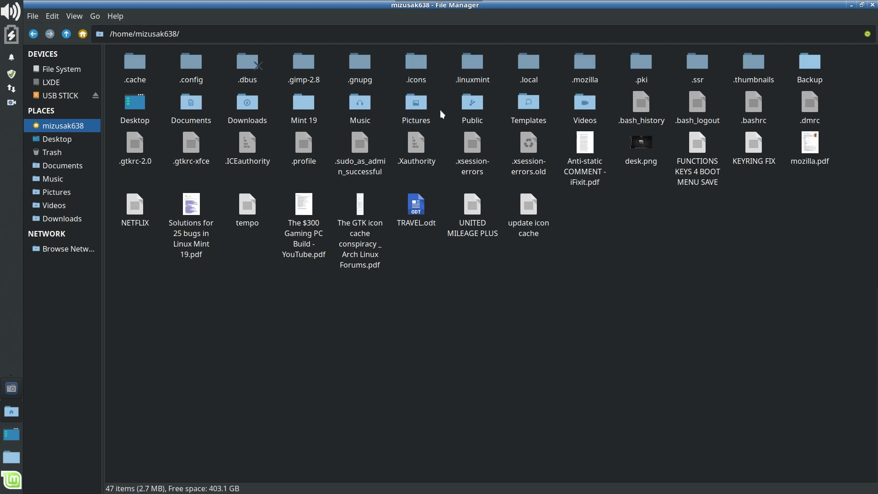
left_click(425, 82)
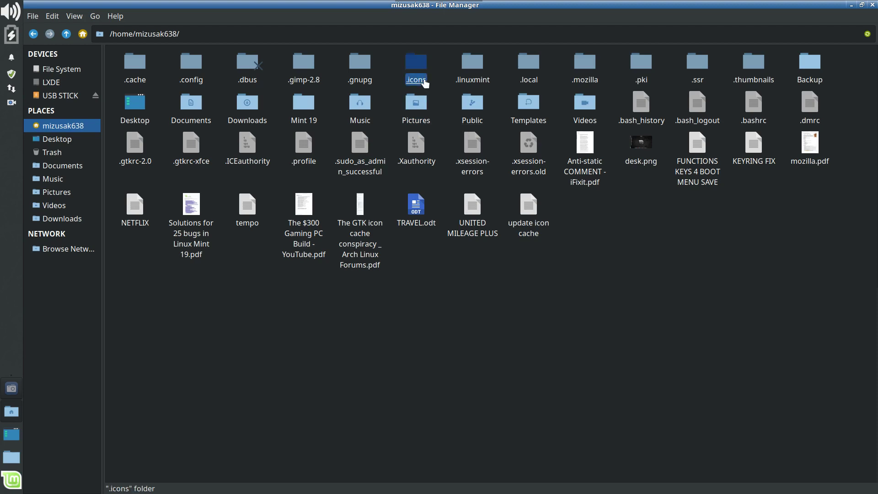
right_click(425, 82)
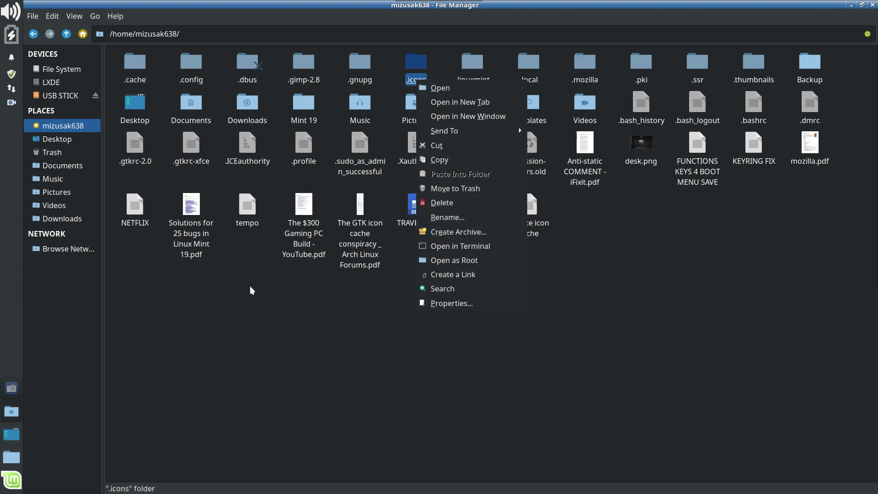
left_click(639, 309)
double_click(416, 77)
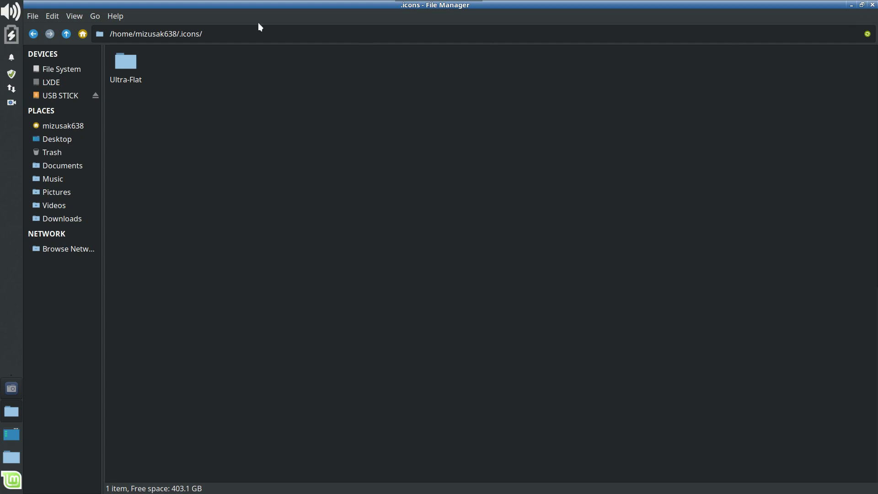
- Return to home, hide hidden files again, and close Thunar
left_click(66, 35)
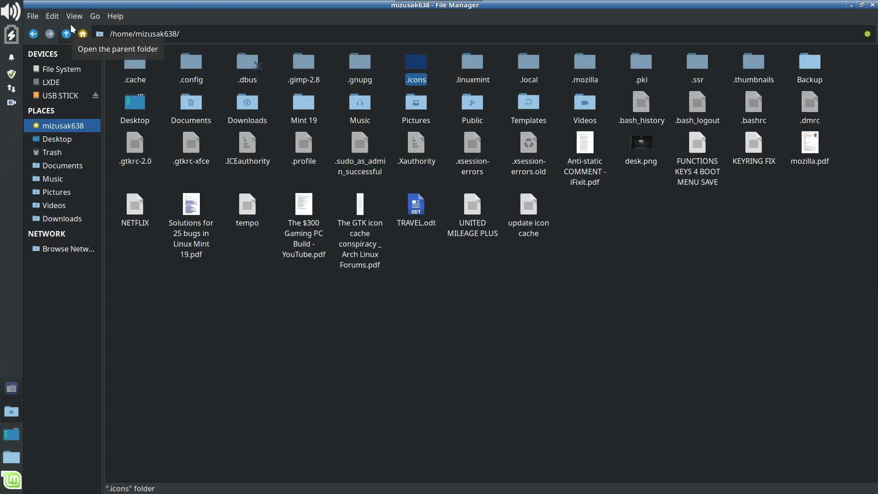
left_click(74, 16)
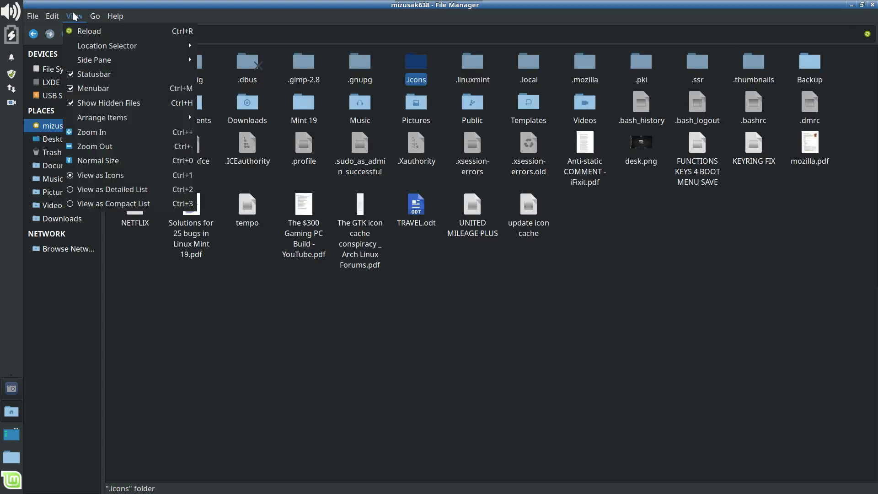
left_click(72, 104)
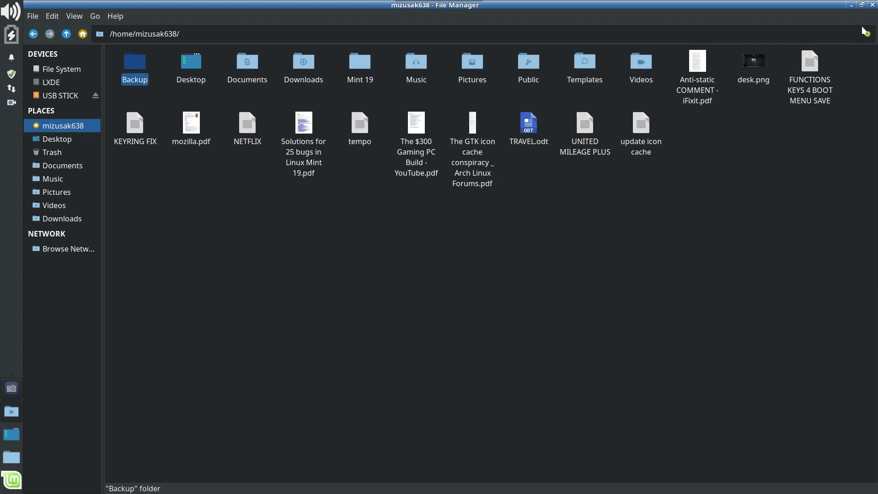
left_click(872, 6)
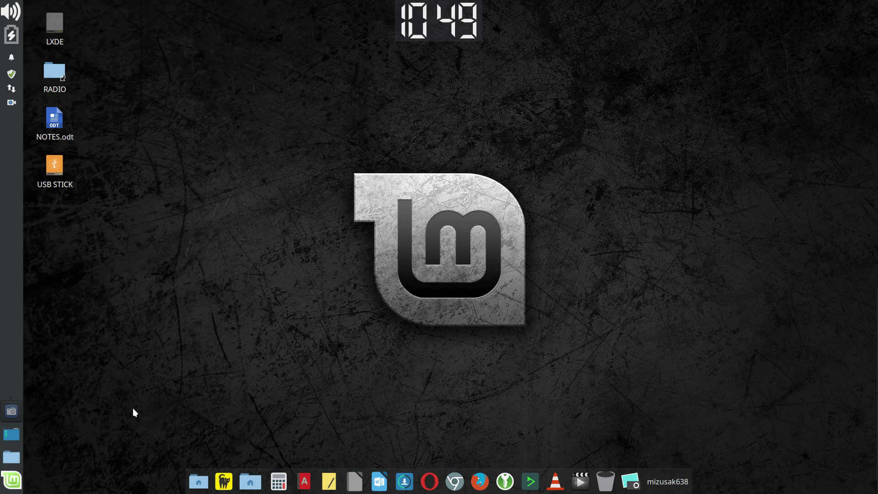
- In All Settings > Appearance, choose Ultra-Flat-Icons on the Icons tab
left_click(16, 480)
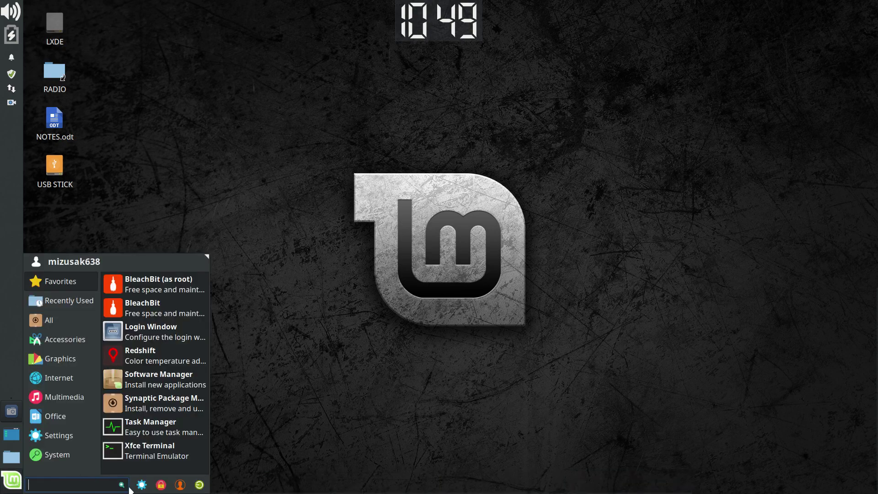
left_click(143, 485)
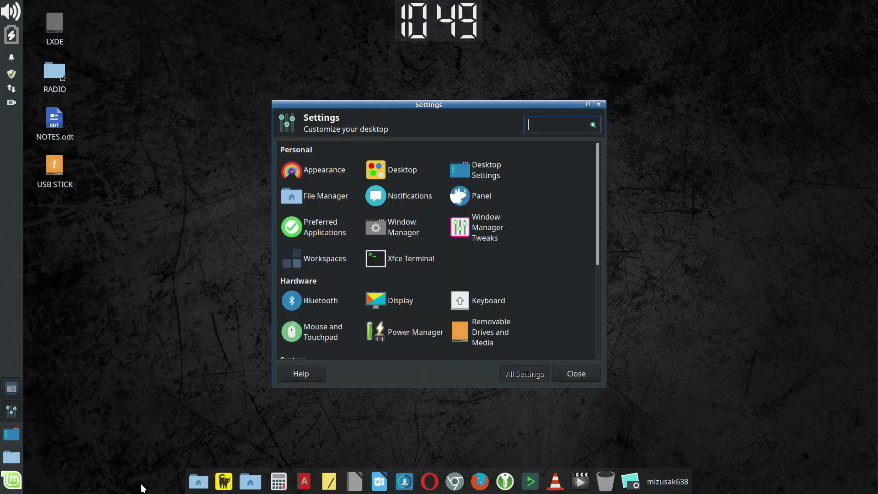
left_click(337, 171)
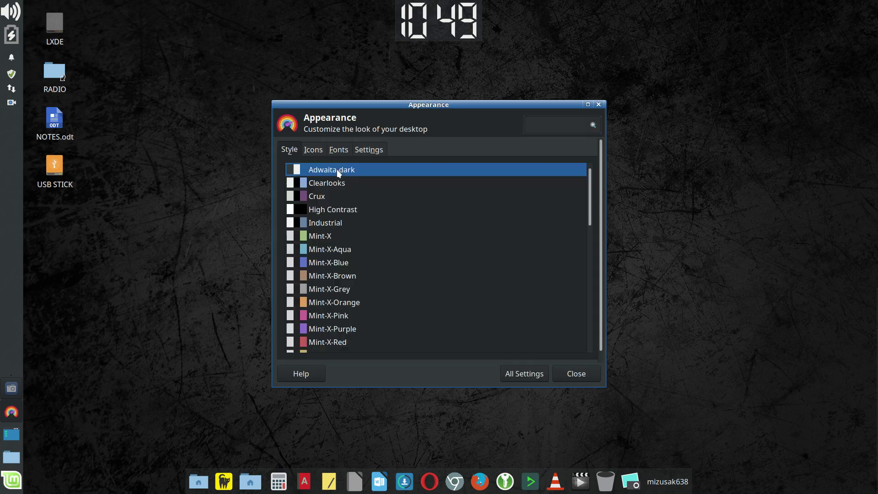
left_click(313, 150)
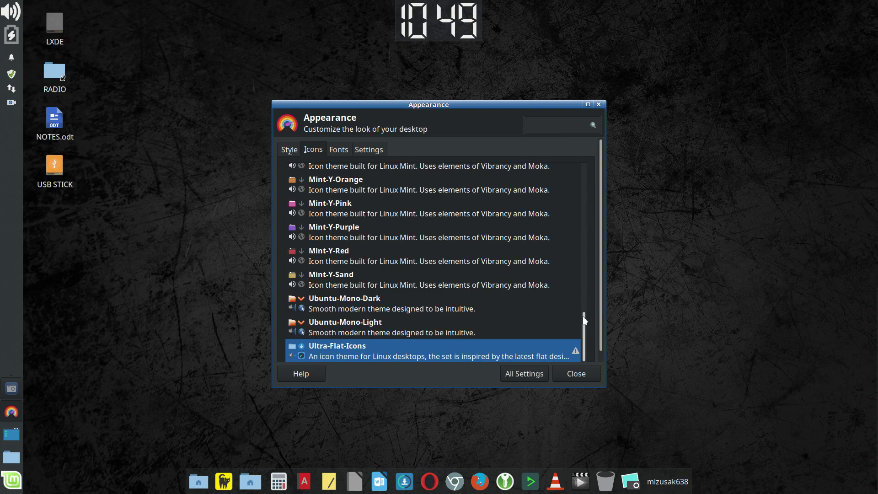
left_click_drag(587, 314, 589, 336)
mouse_move(577, 352)
- Close Appearance, open NOTES.odt from the desktop, and shrink the Writer window
left_click(575, 374)
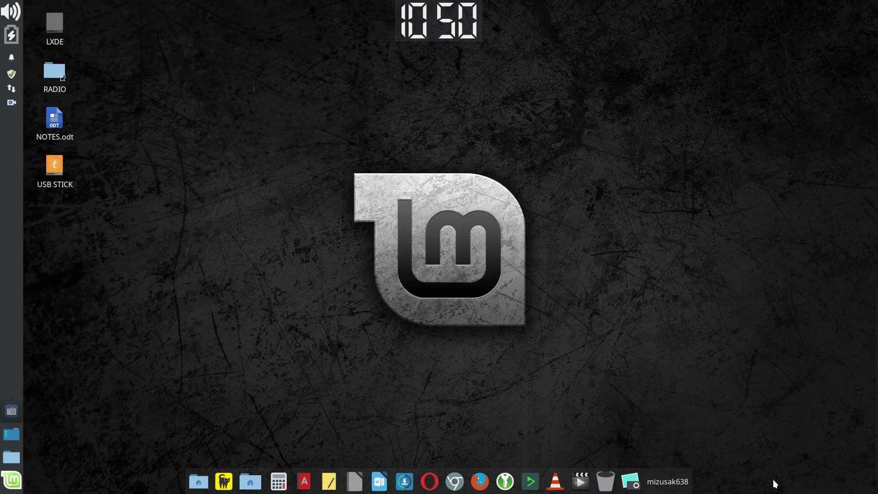
double_click(51, 128)
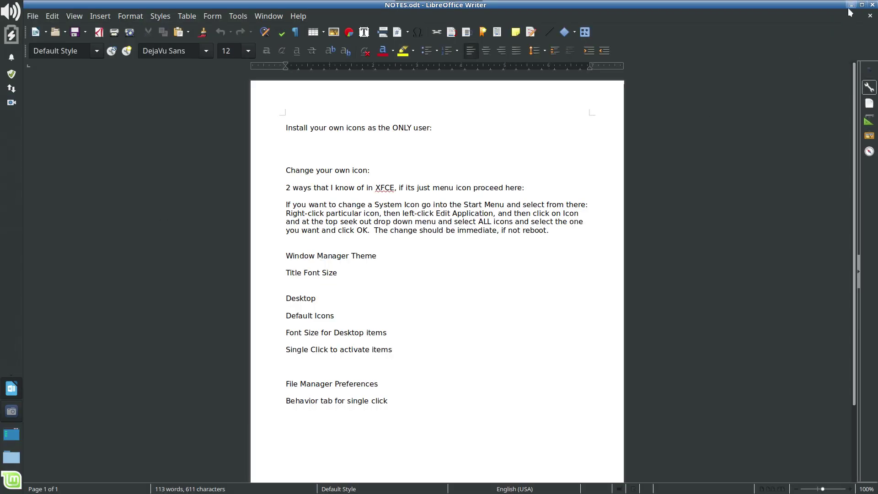
left_click(861, 5)
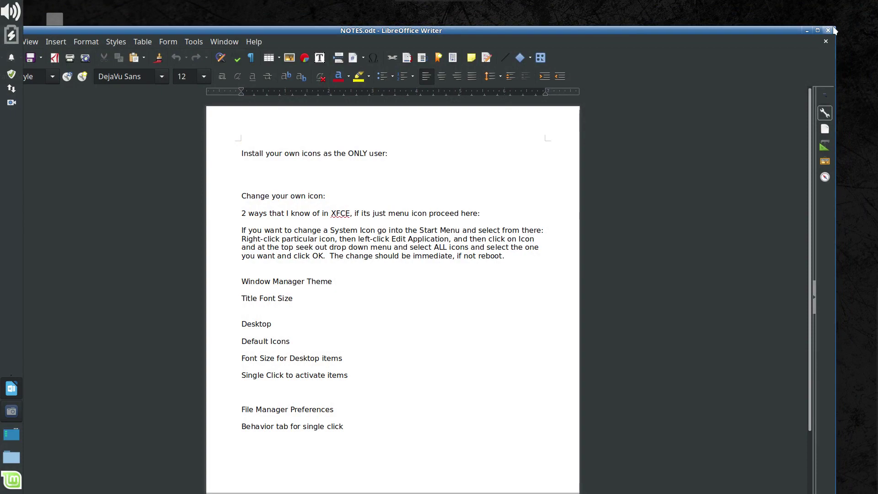
left_click_drag(835, 30, 723, 153)
scroll(724, 151, "down", 1)
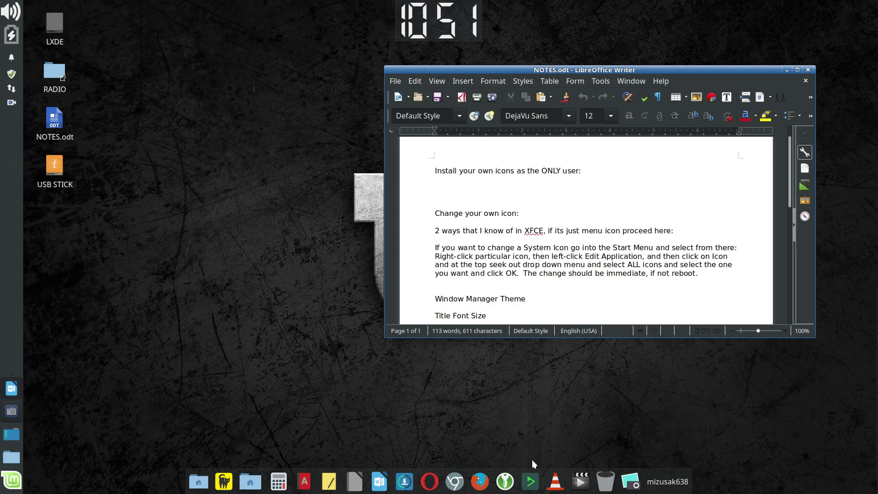
- Reveal the right-edge panel and bring up the Applications Menu item's action menu
mouse_move(877, 473)
right_click(867, 484)
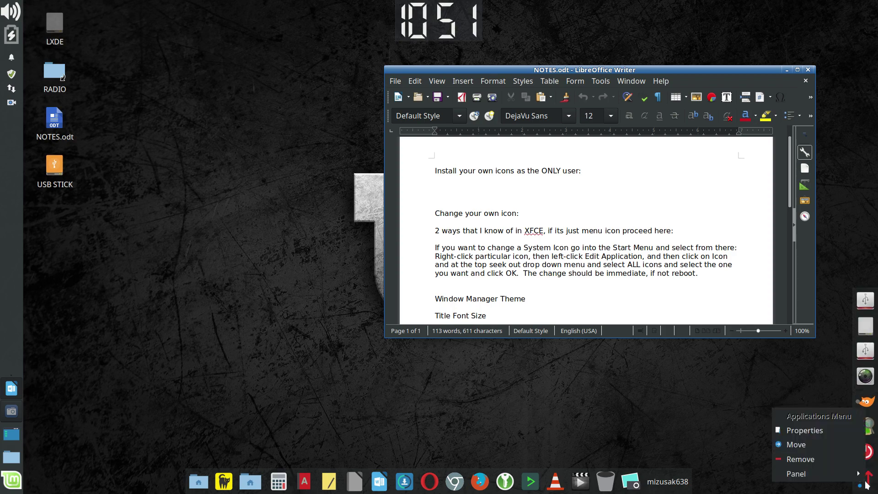
- From Applications Menu Properties, open the icon picker set to All Icons and maximize it
left_click(804, 432)
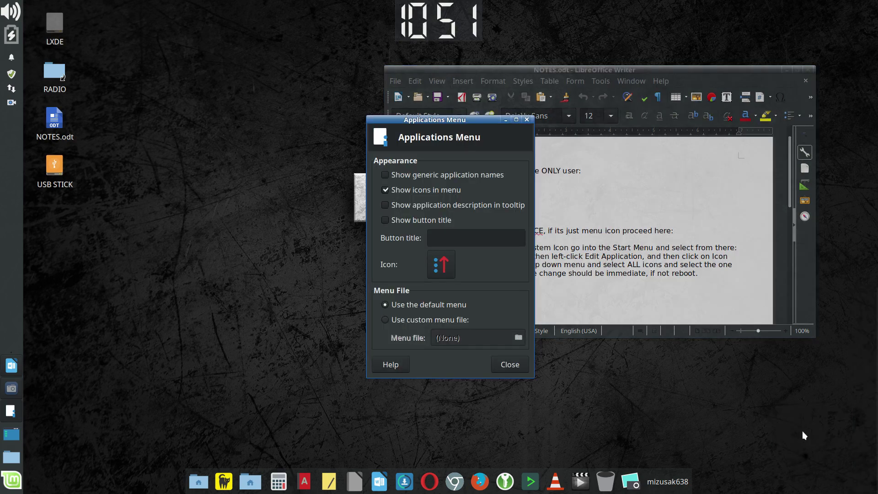
left_click(442, 269)
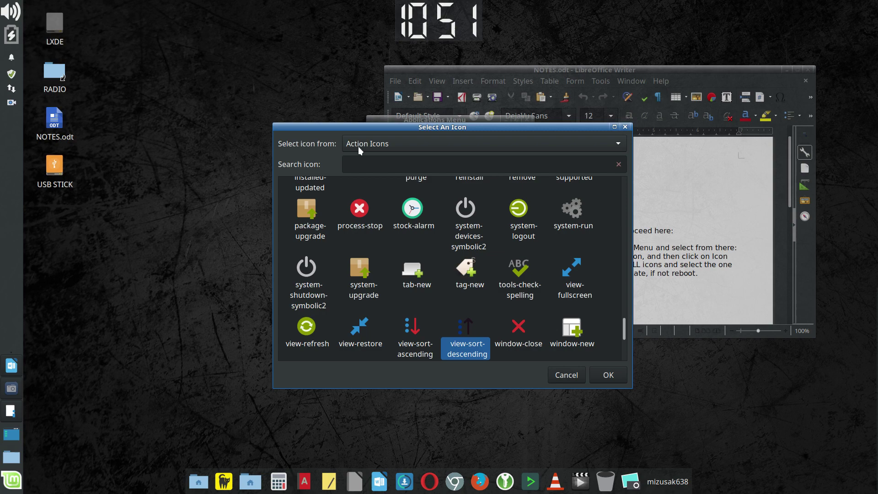
left_click(619, 145)
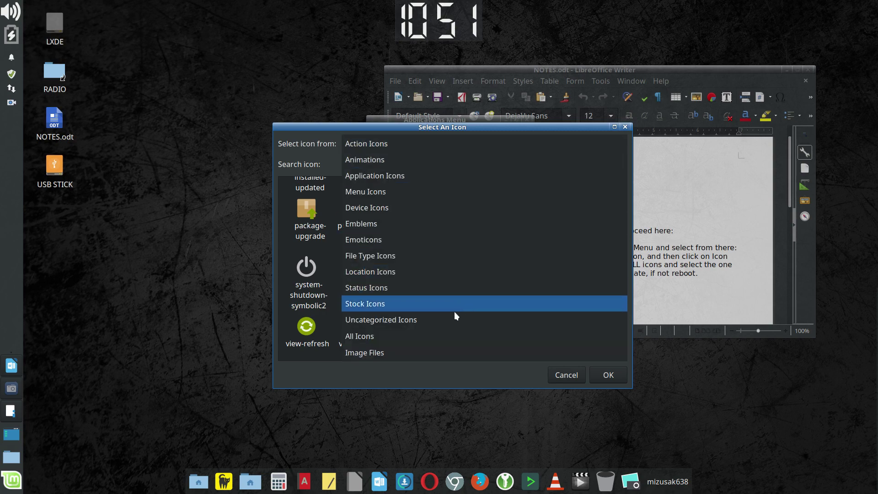
left_click(457, 332)
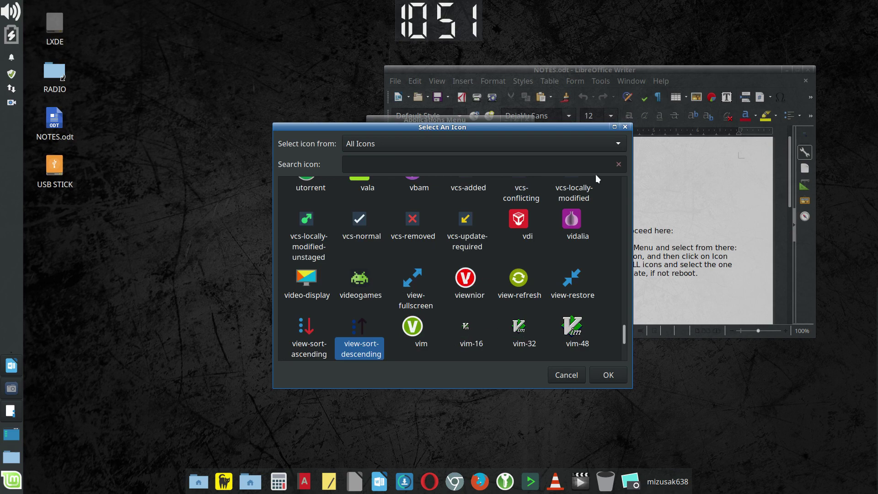
left_click(614, 127)
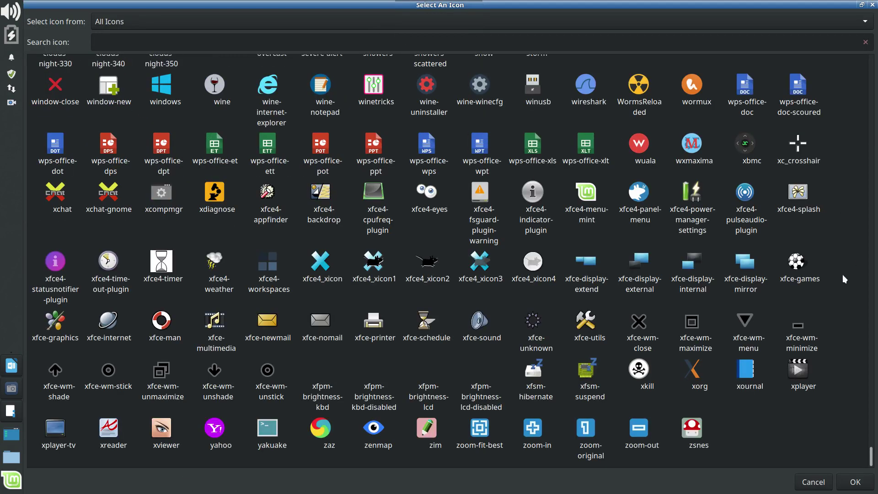
scroll(843, 274, "up", 1)
- Search the icon picker for 'menu', browse the results, then cancel without picking an icon
left_click(190, 43)
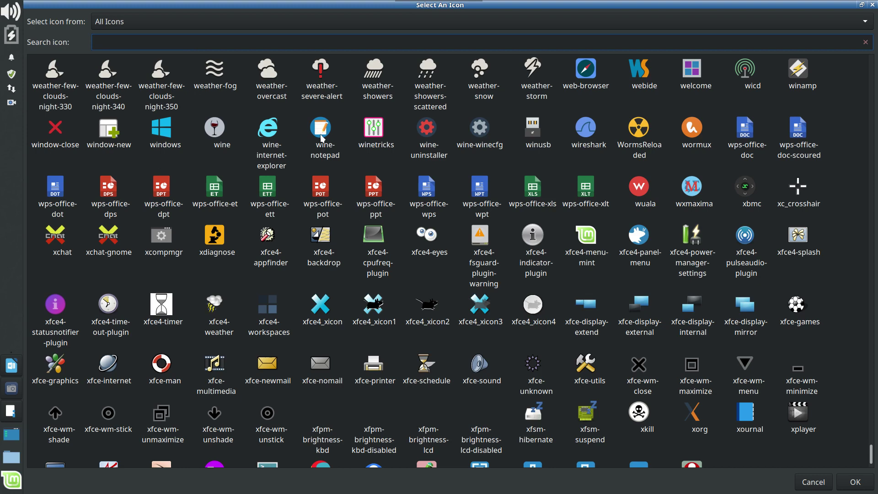
type("menu")
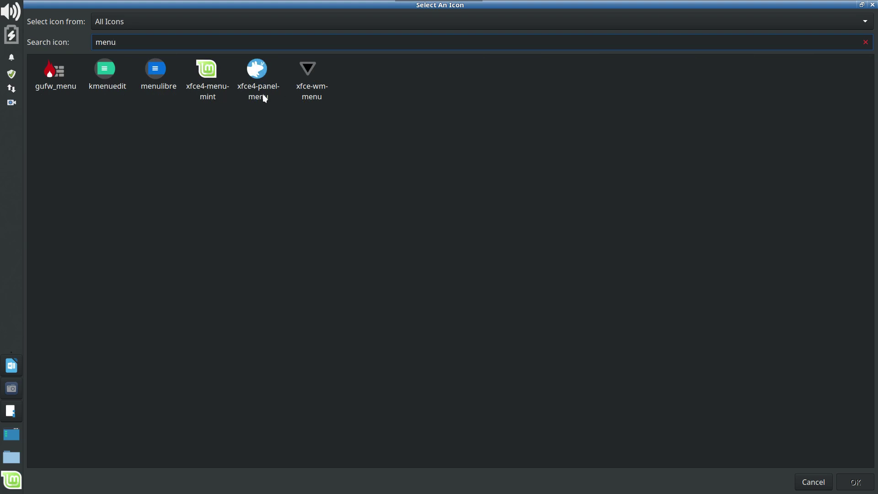
key("BackSpace")
key("BackSpace")
key("BackSpace")
key("BackSpace")
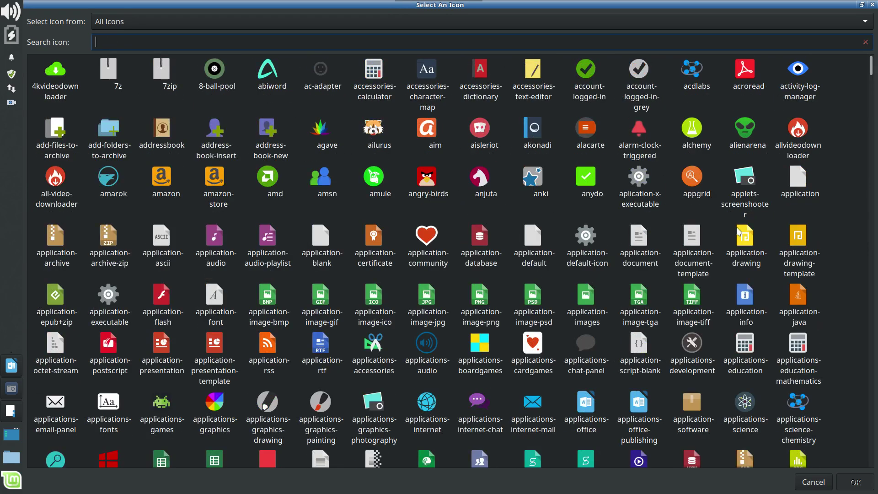
scroll(683, 231, "down", 1)
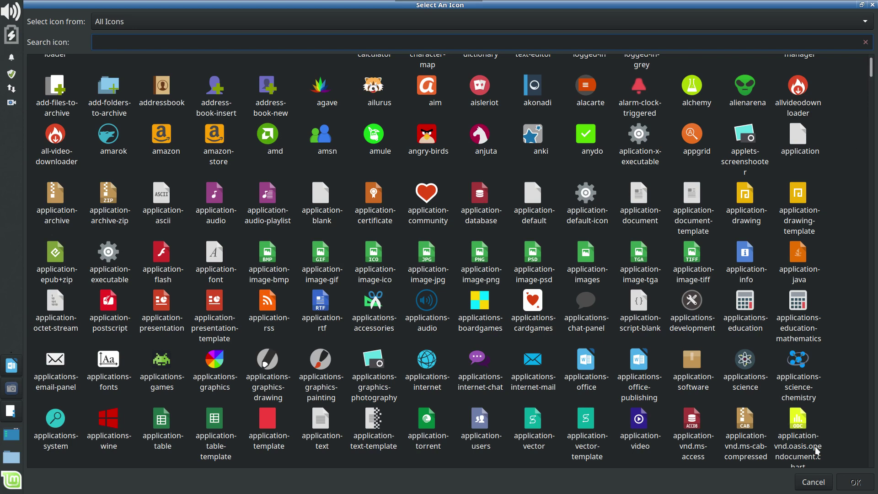
left_click(811, 482)
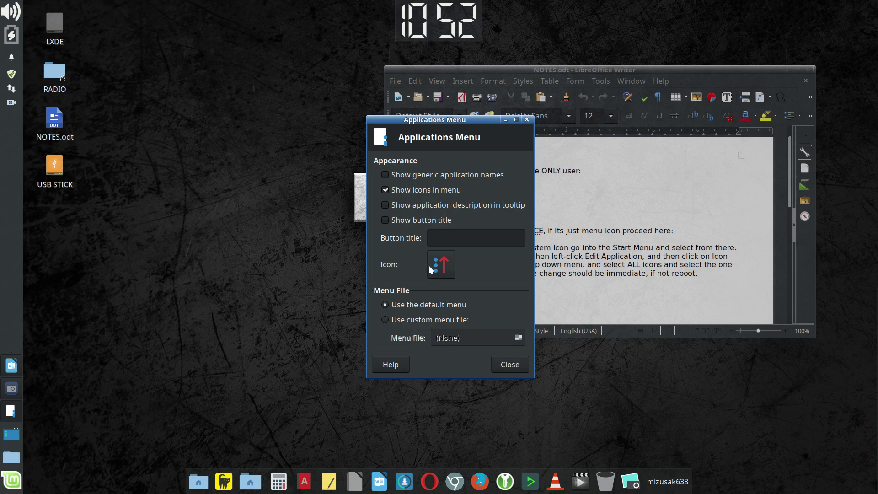
- Reopen and dismiss the icon picker, then close the Applications Menu properties with the icon unchanged
left_click(440, 266)
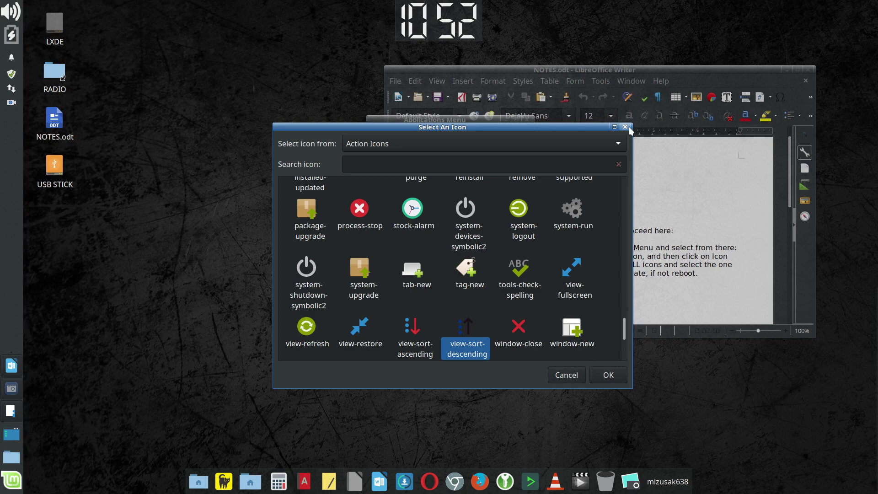
left_click(570, 374)
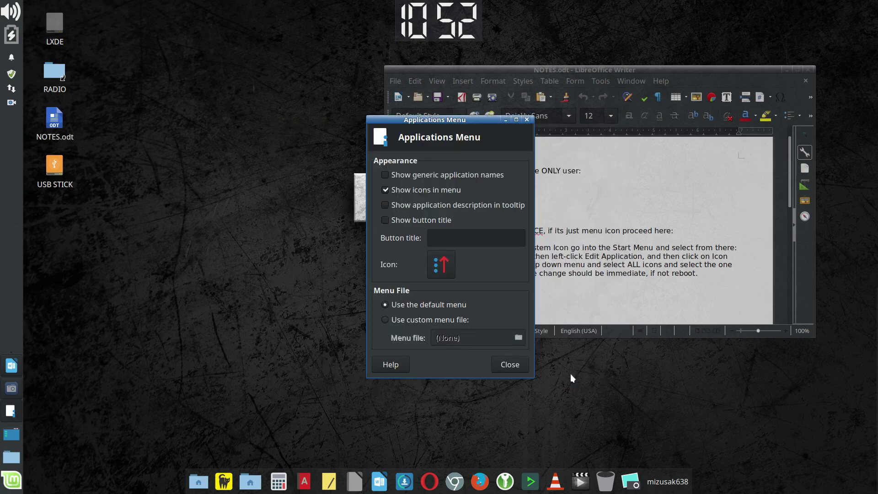
left_click(510, 365)
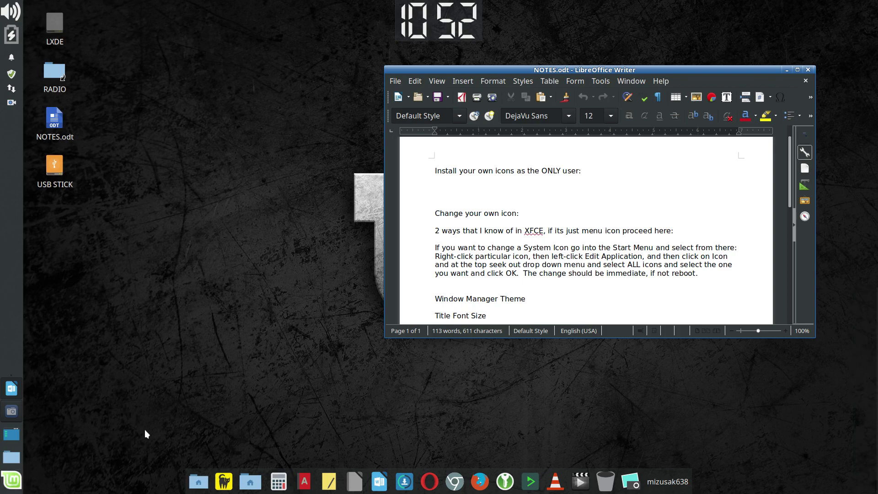
- Show the Whisker Menu's Internet category and bring up the Opera entry's context menu
left_click(7, 478)
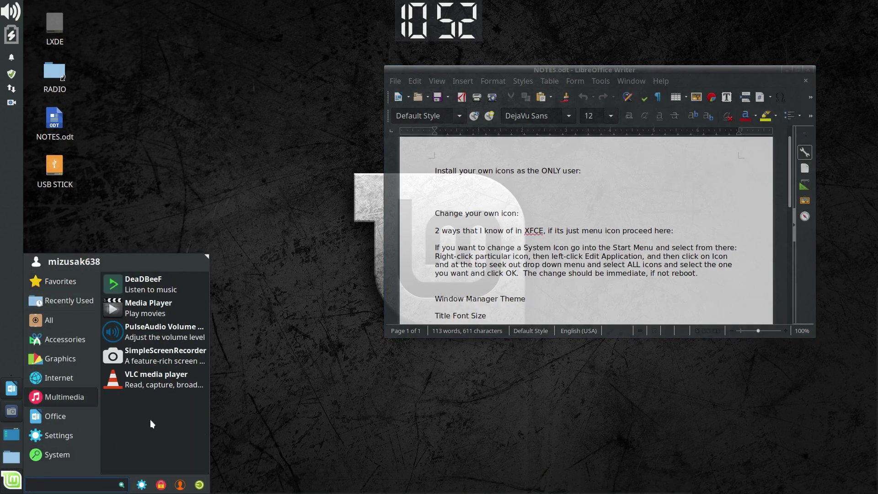
mouse_move(80, 341)
mouse_move(72, 371)
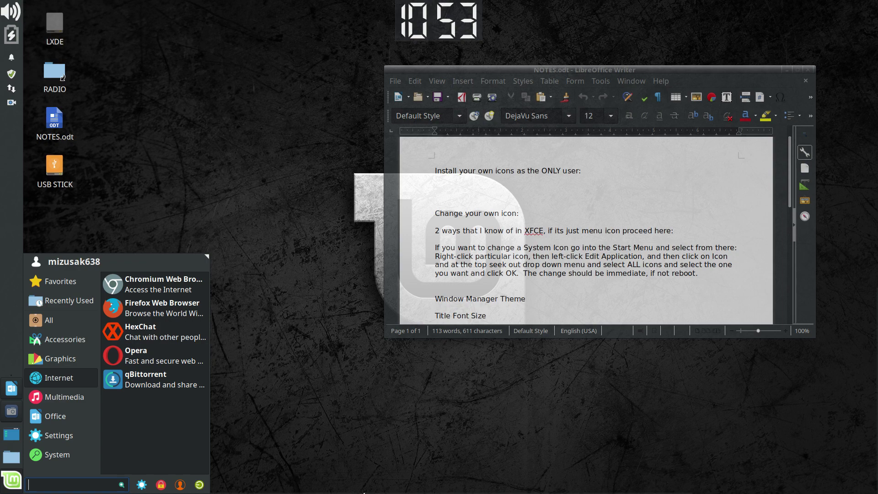
right_click(160, 355)
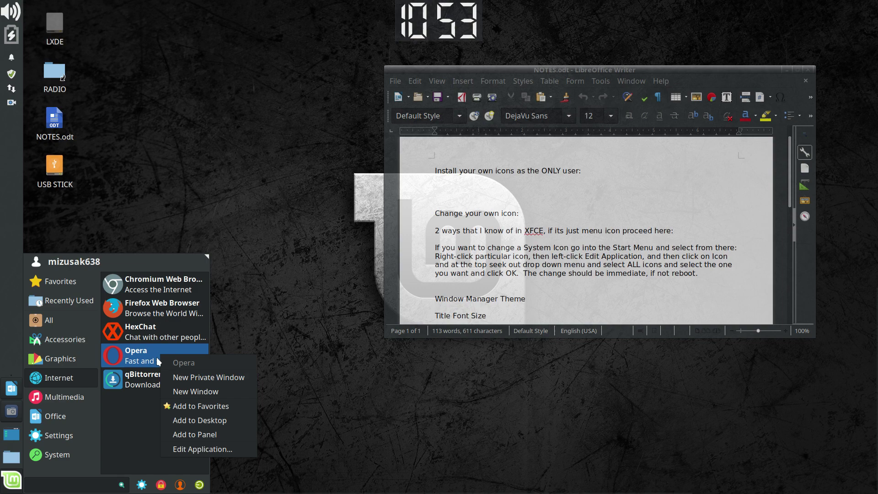
- Edit the Opera launcher, browse the Application Icons, and close it keeping the opera icon
left_click(208, 451)
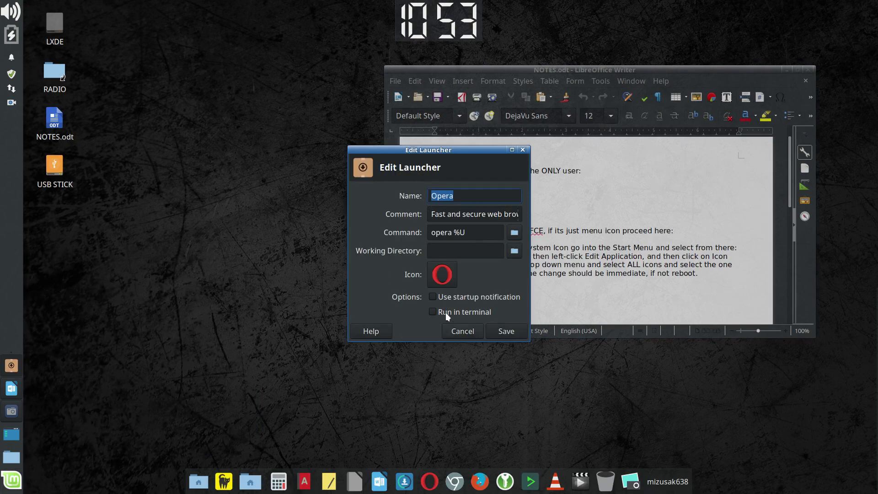
left_click(440, 276)
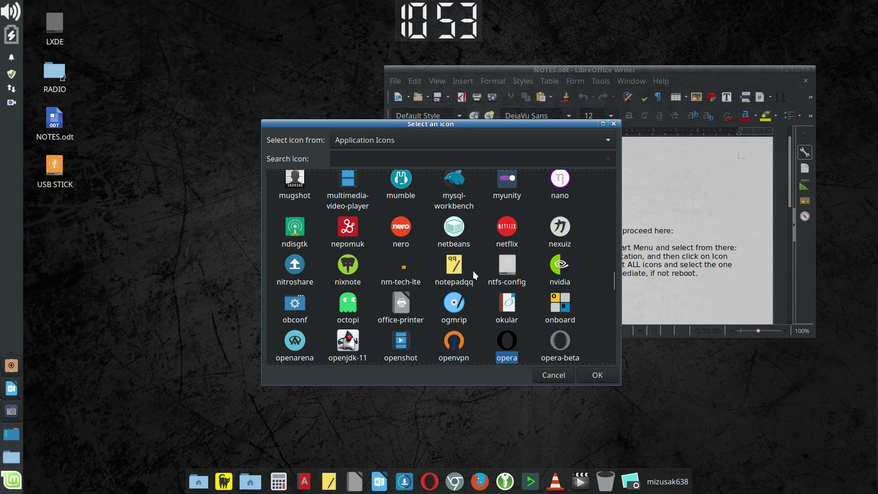
scroll(551, 303, "down", 1)
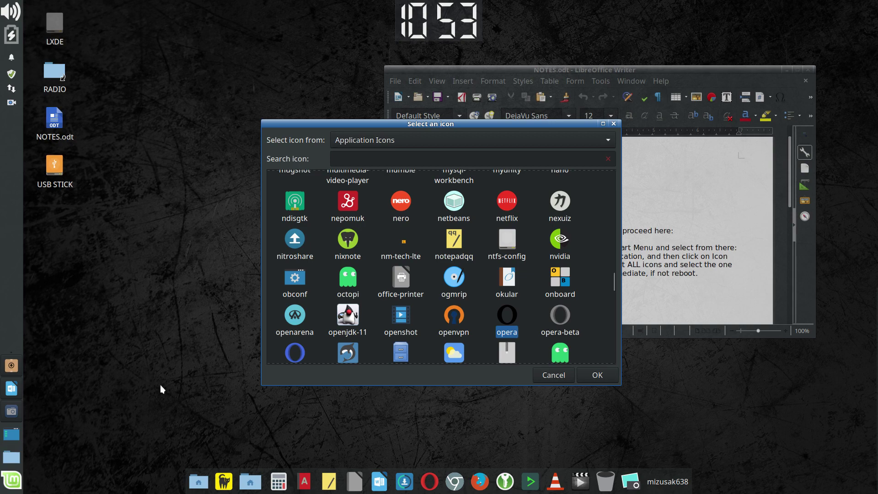
left_click(555, 375)
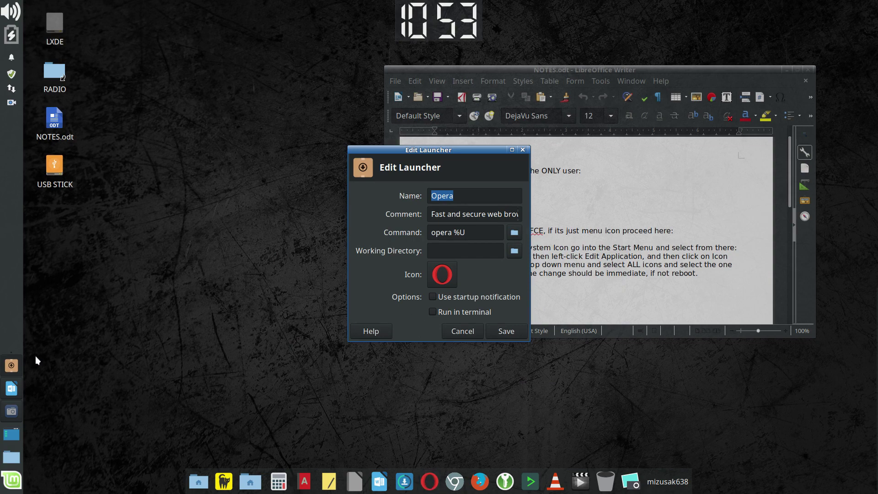
left_click(462, 331)
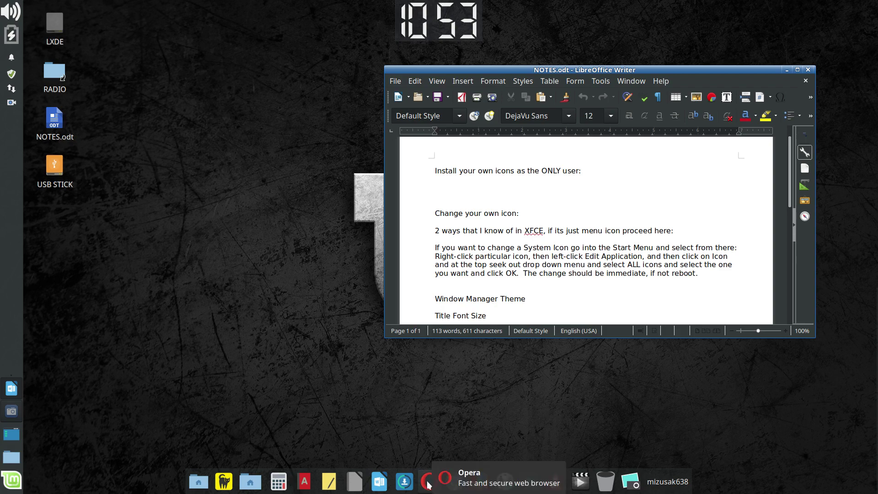
- View Redshift's options in the Whisker Menu, dismiss them, and close the menu without changes
left_click(5, 479)
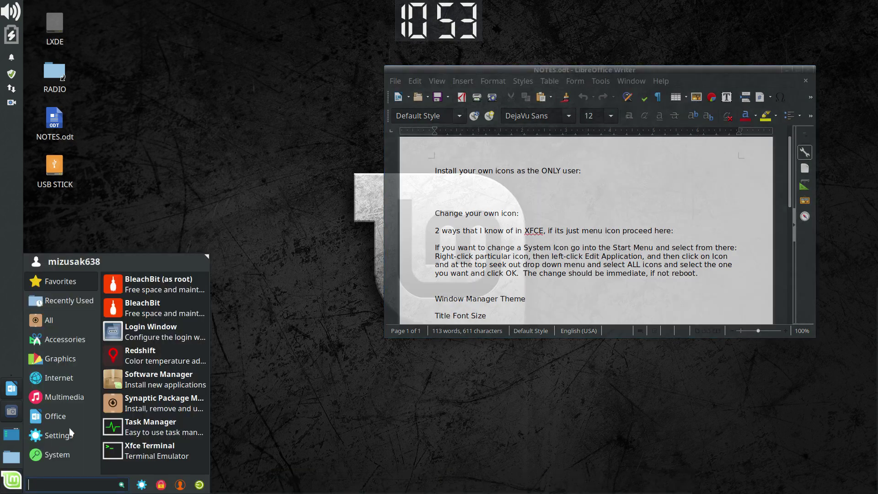
right_click(132, 356)
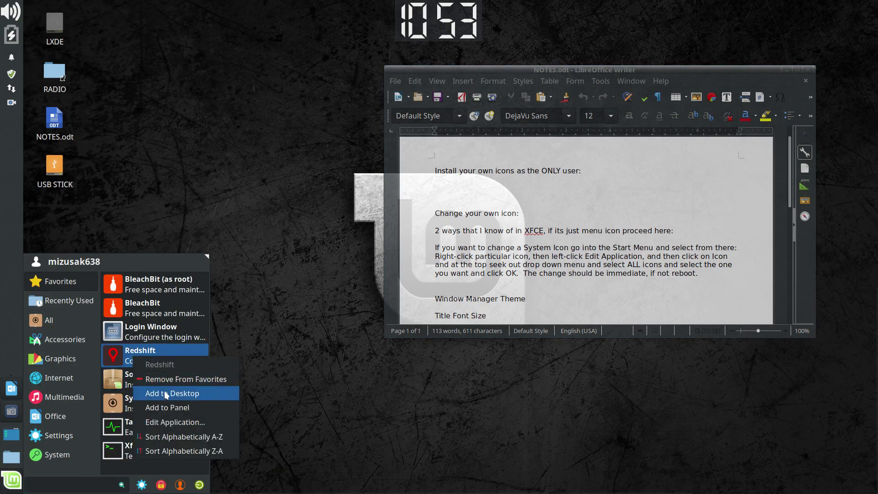
left_click(310, 416)
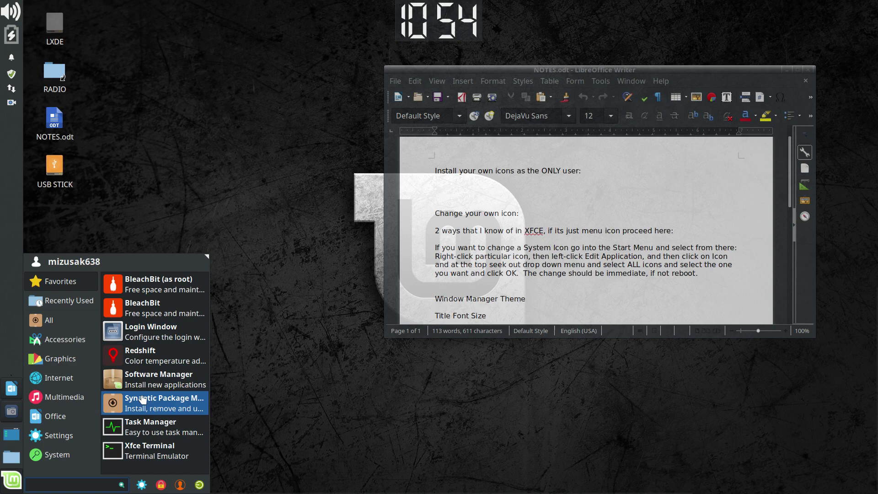
left_click(367, 434)
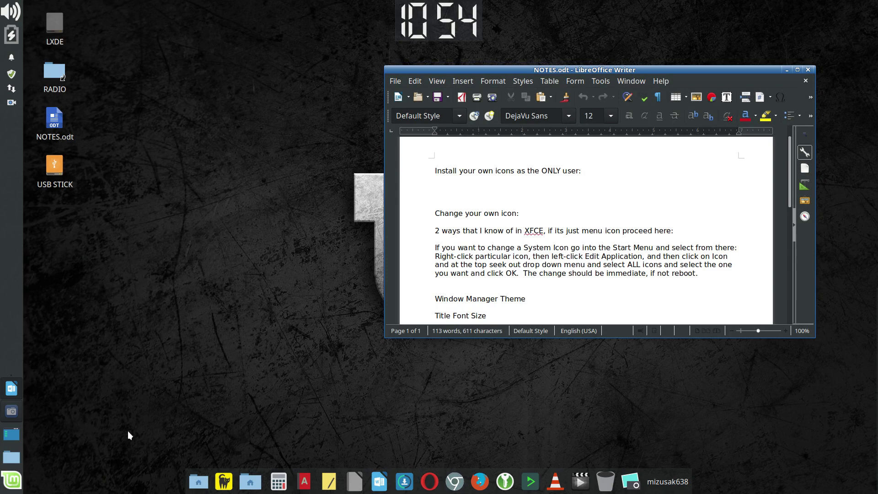
left_click(20, 477)
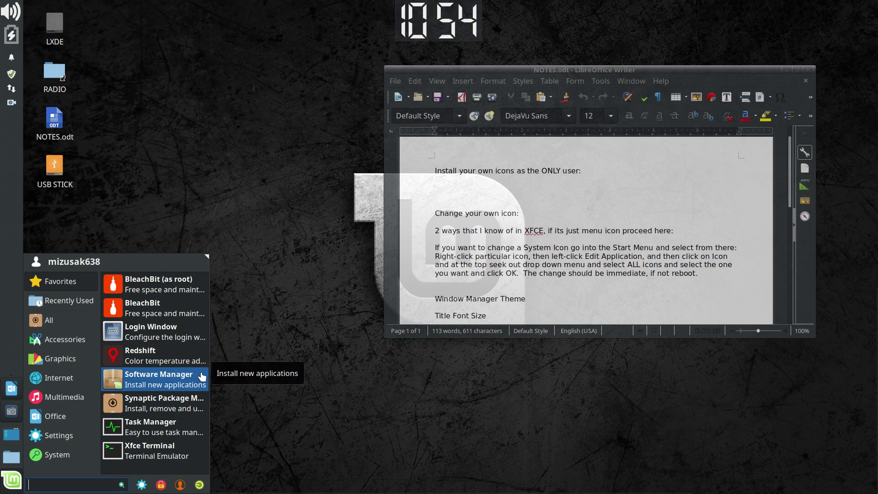
left_click(270, 378)
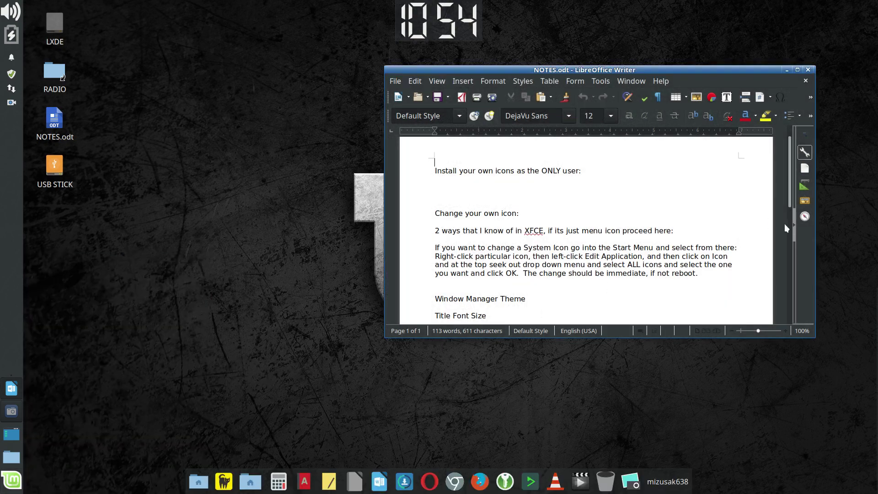
- Scroll the NOTES.odt text, move the Writer window left, and minimize it to reveal the desktop
left_click_drag(788, 201, 787, 216)
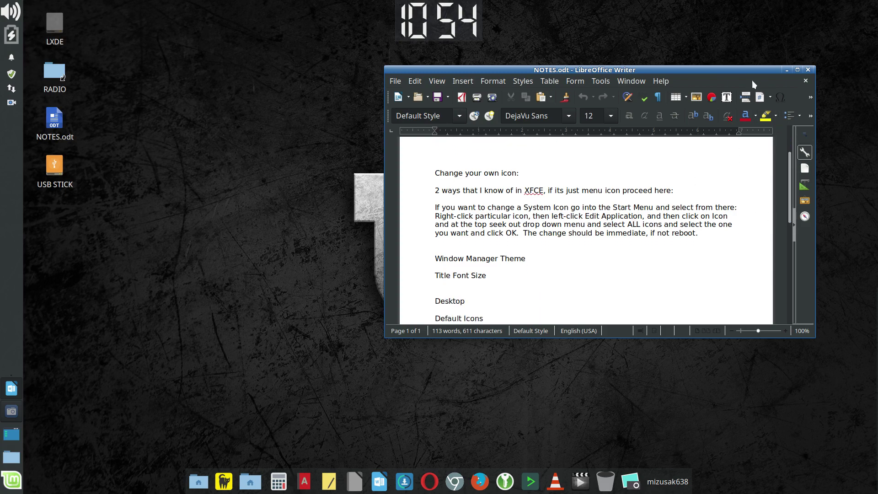
left_click_drag(745, 70, 591, 73)
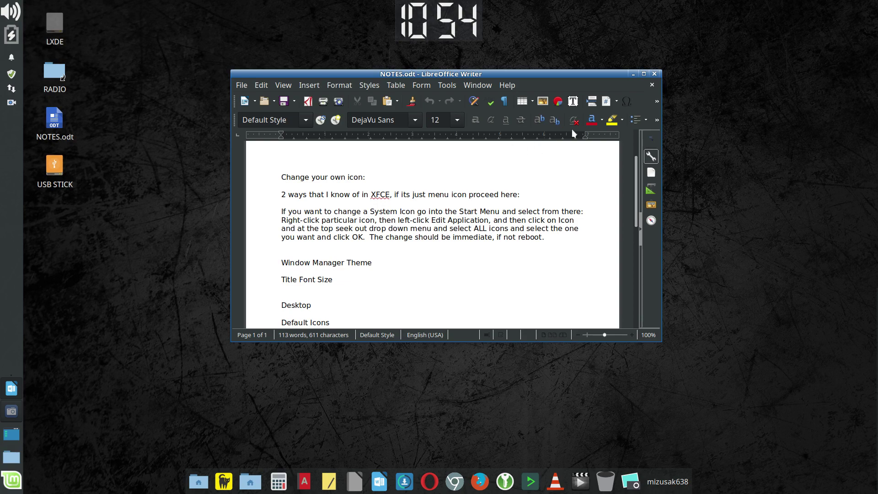
left_click(634, 75)
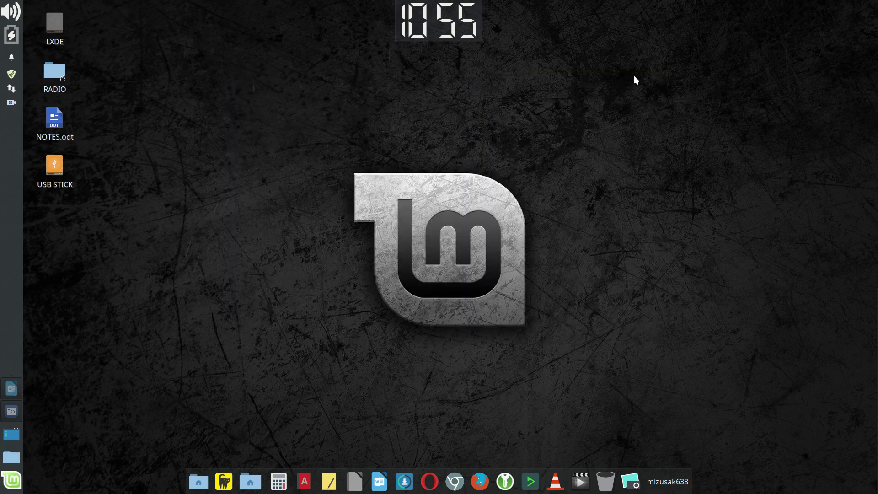
- Open Window Manager settings from the Settings Manager via the Mint menu, showing the Daloa theme
left_click(11, 479)
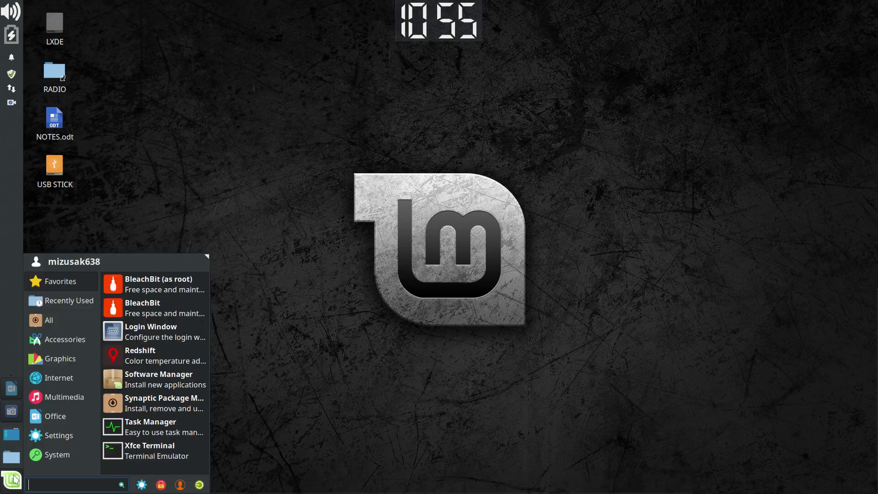
left_click(141, 484)
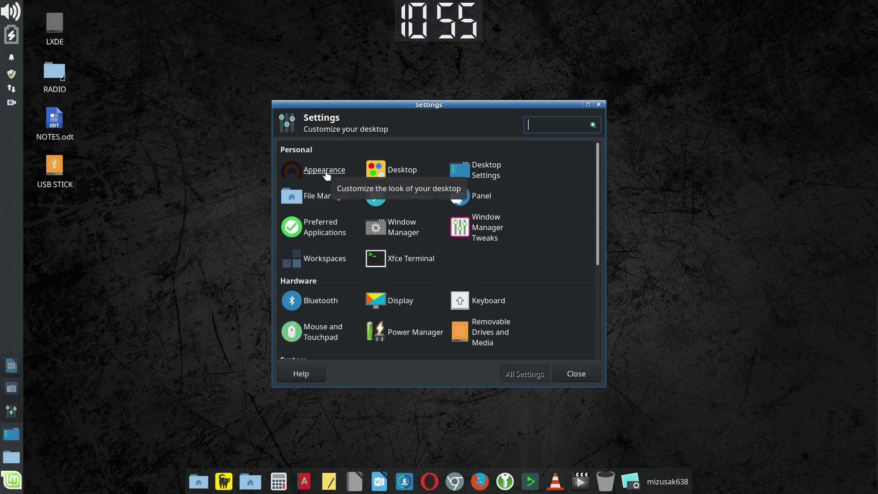
left_click(406, 233)
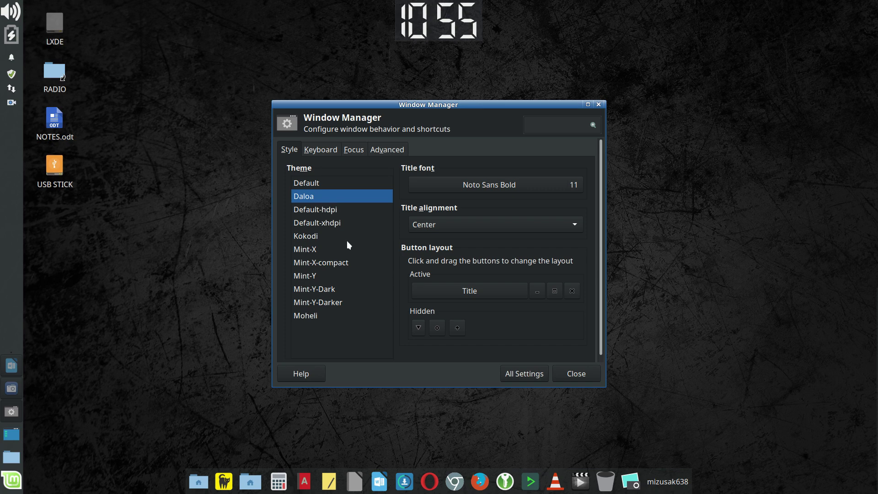
left_click(313, 184)
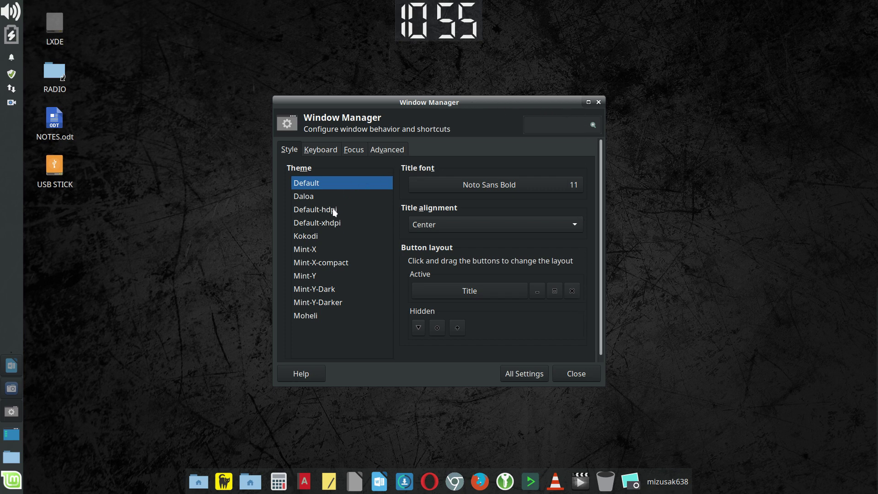
left_click(312, 197)
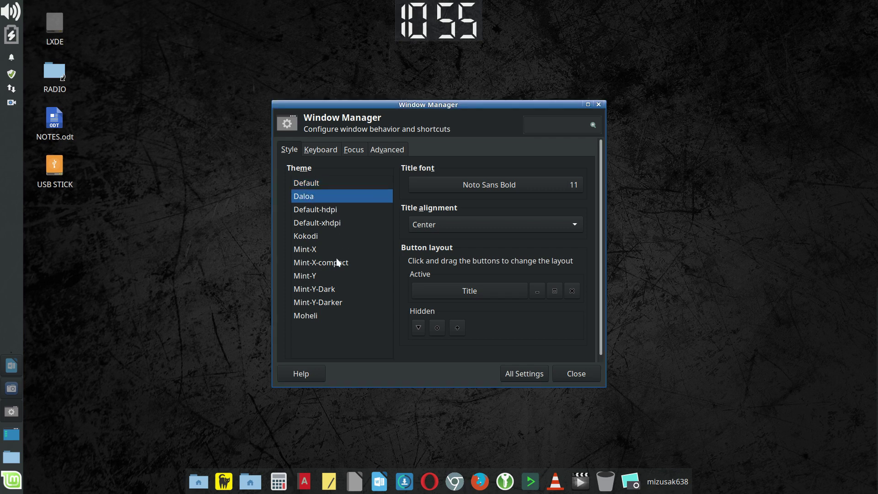
left_click(305, 250)
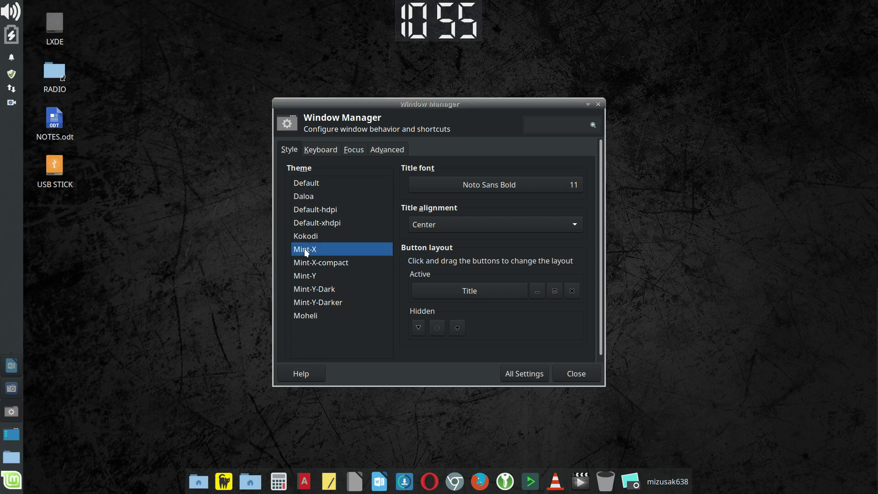
left_click(311, 277)
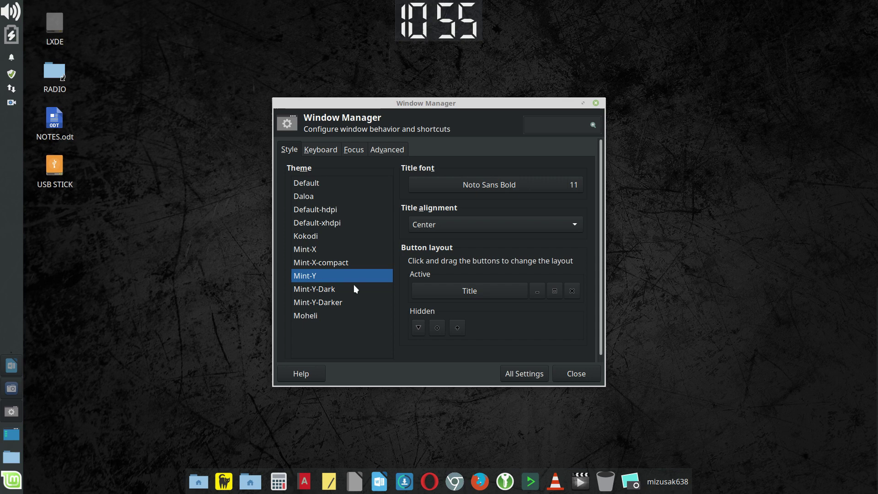
left_click(322, 289)
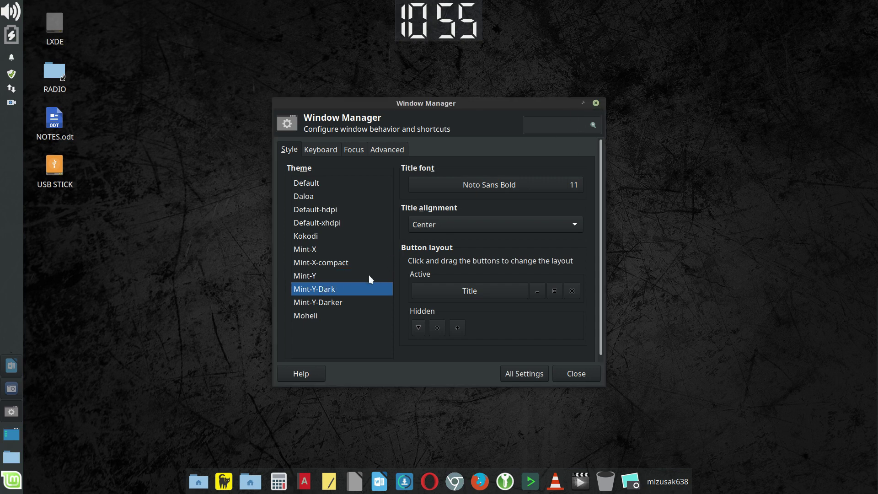
left_click(309, 195)
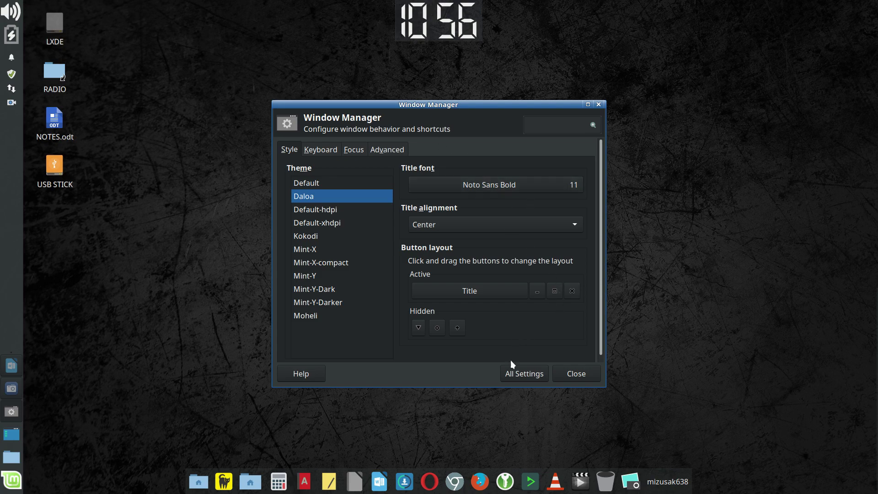
- Close Window Manager settings, restore NOTES.odt, scroll to the Desktop notes, and shift it right
left_click(577, 374)
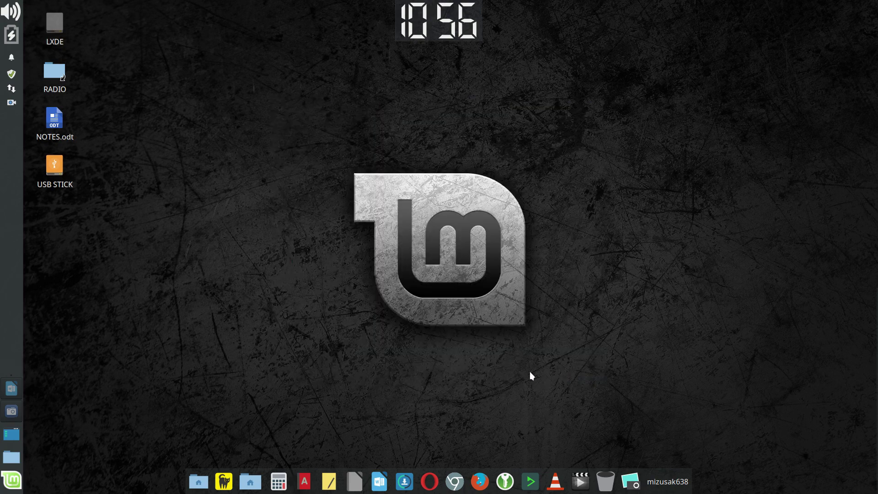
left_click(11, 389)
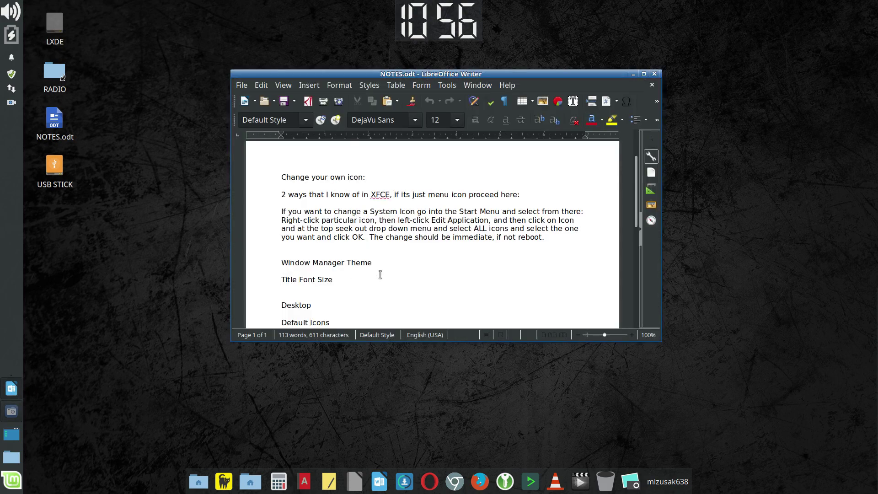
scroll(387, 276, "down", 1)
scroll(387, 276, "down", 1)
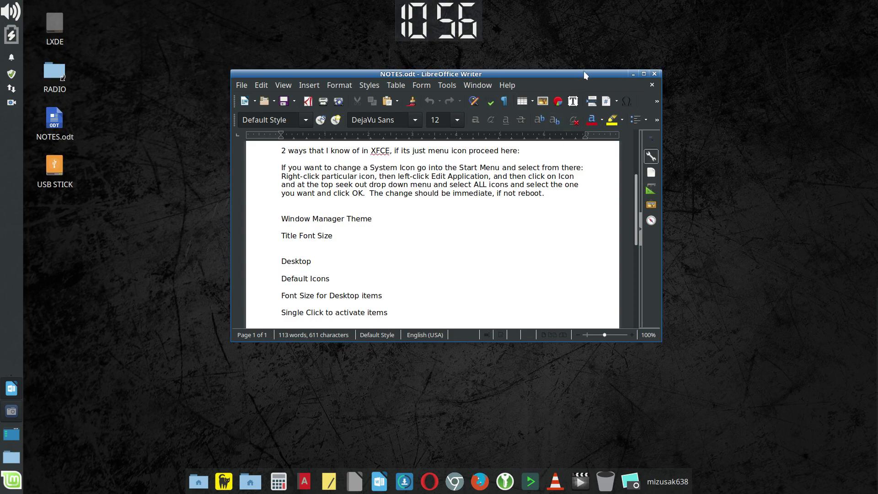
left_click_drag(584, 72, 682, 75)
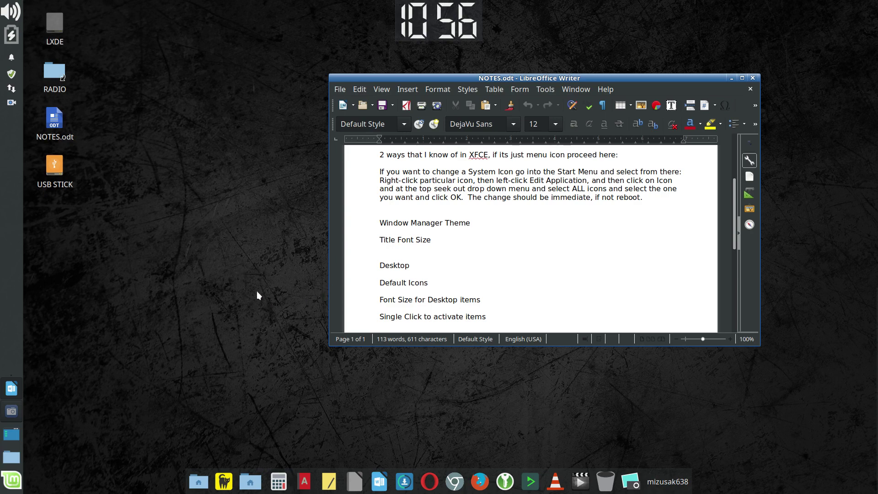
right_click(150, 234)
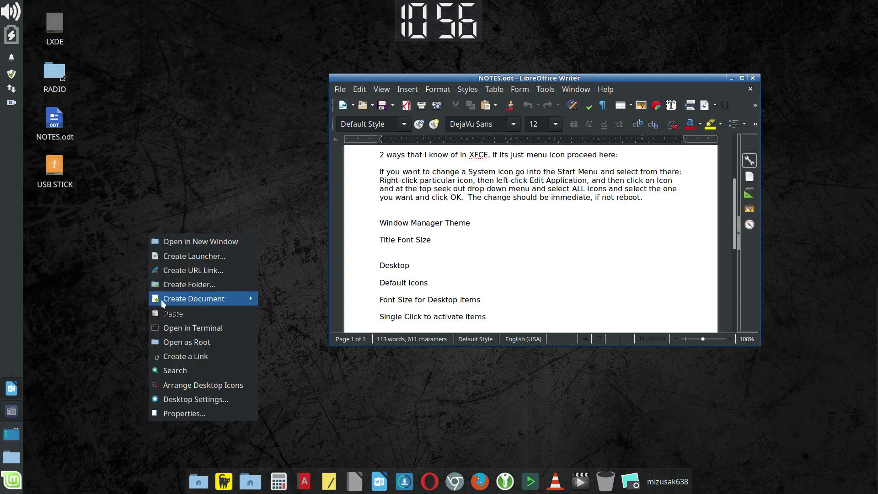
left_click(202, 400)
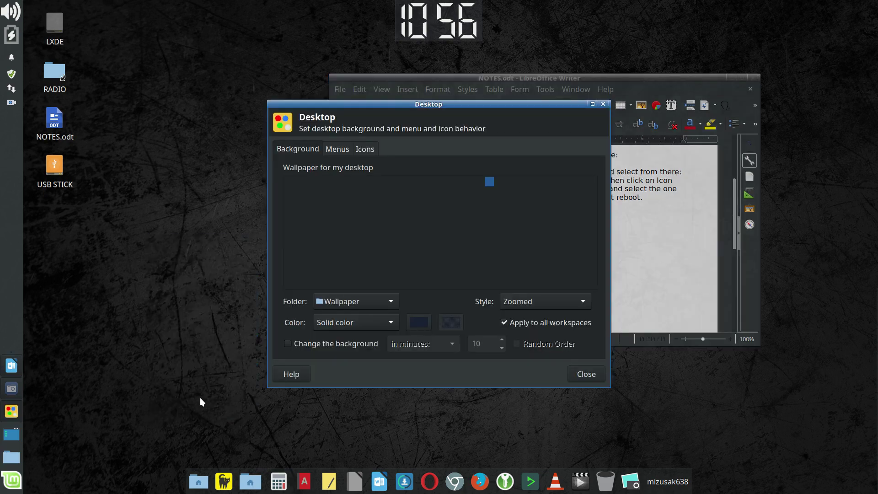
left_click_drag(503, 106, 290, 103)
left_click(603, 86)
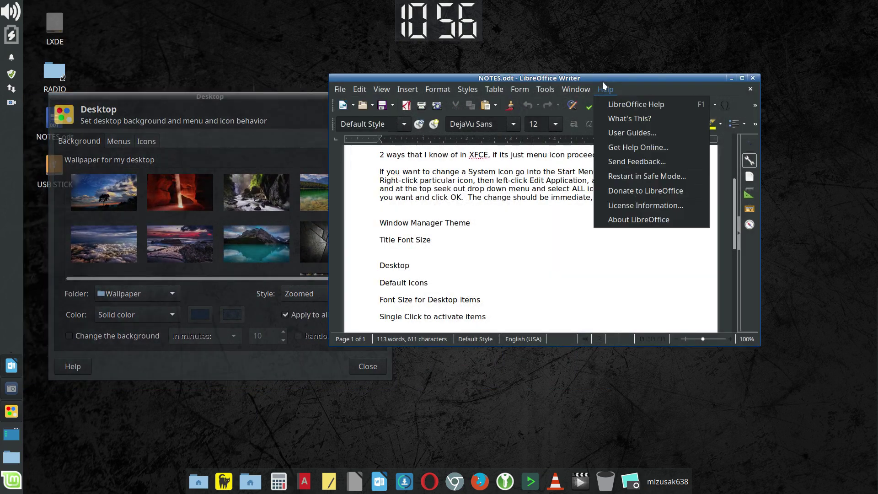
left_click(641, 78)
left_click_drag(696, 79, 796, 34)
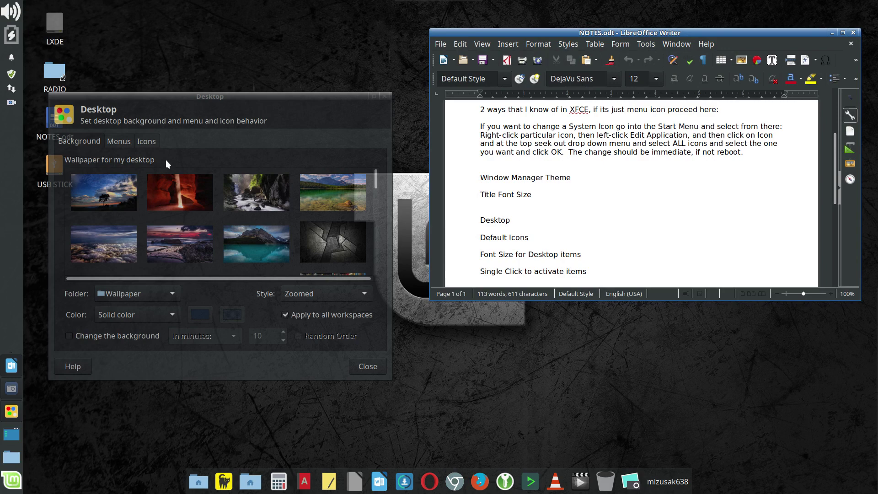
left_click(248, 105)
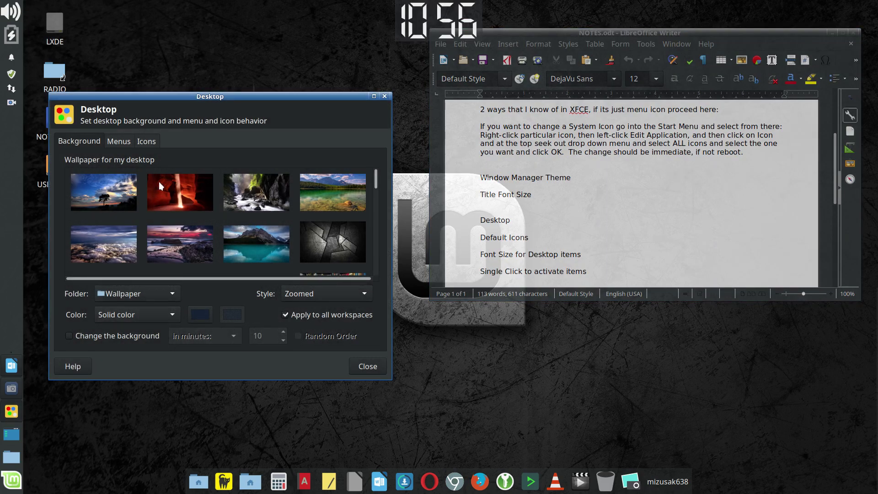
left_click(152, 140)
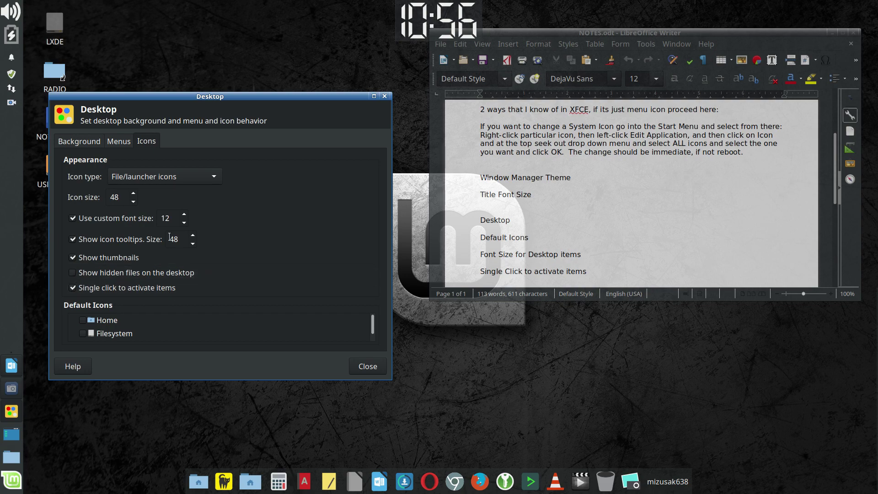
left_click_drag(280, 95, 326, 148)
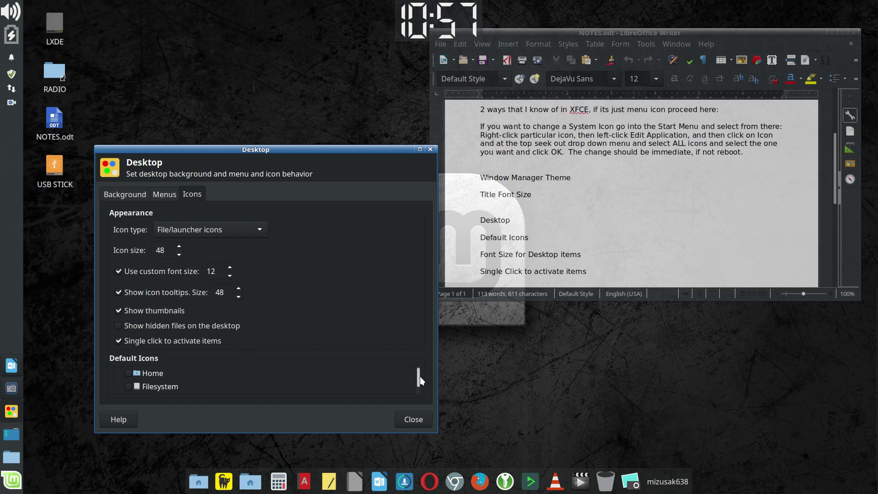
mouse_move(420, 377)
left_mouse_down()
mouse_move(422, 388)
mouse_move(421, 378)
left_mouse_up()
scroll(185, 382, "down", 1)
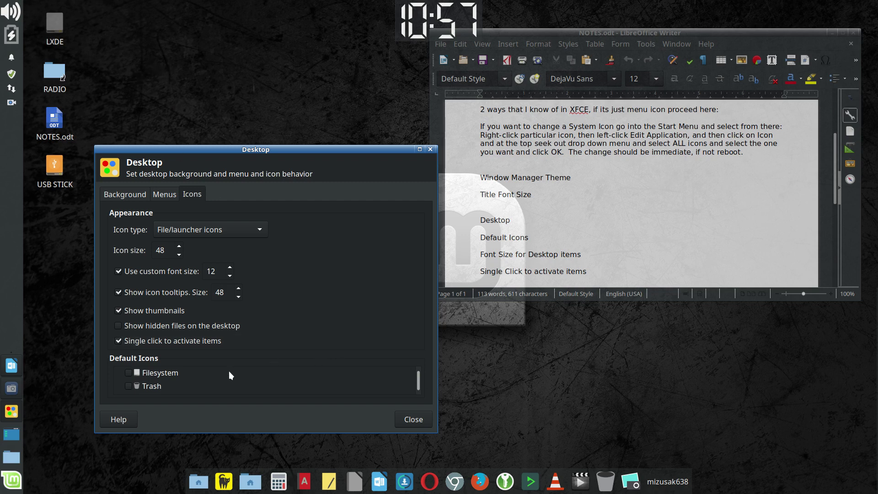
scroll(229, 374, "down", 1)
scroll(230, 374, "down", 1)
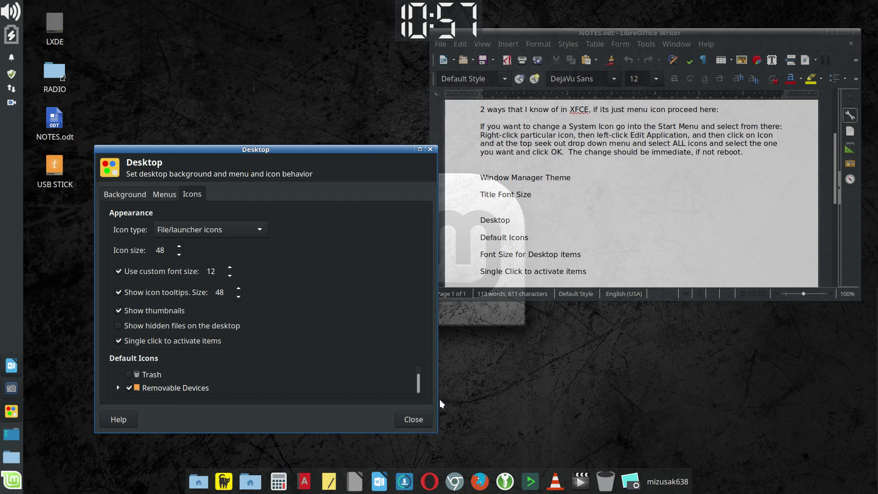
left_click(417, 420)
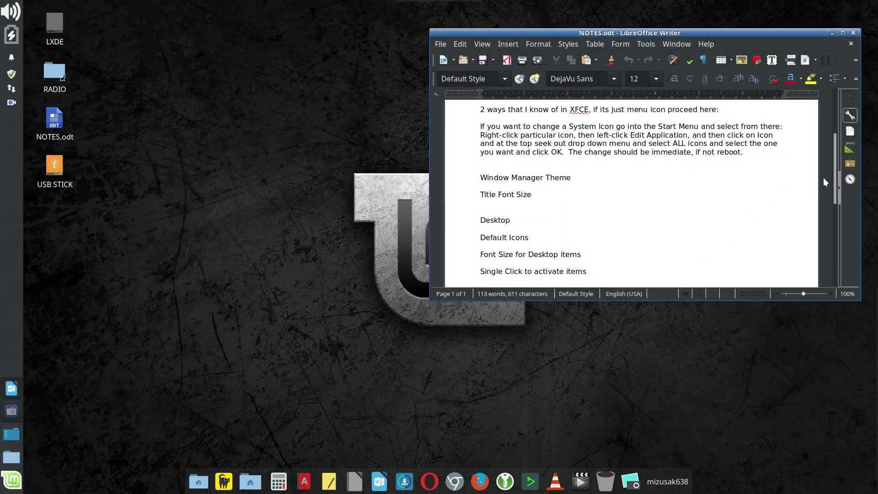
- Open the home folder in Thunar, unmaximize it, and reposition and enlarge its window
left_click_drag(835, 174, 837, 207)
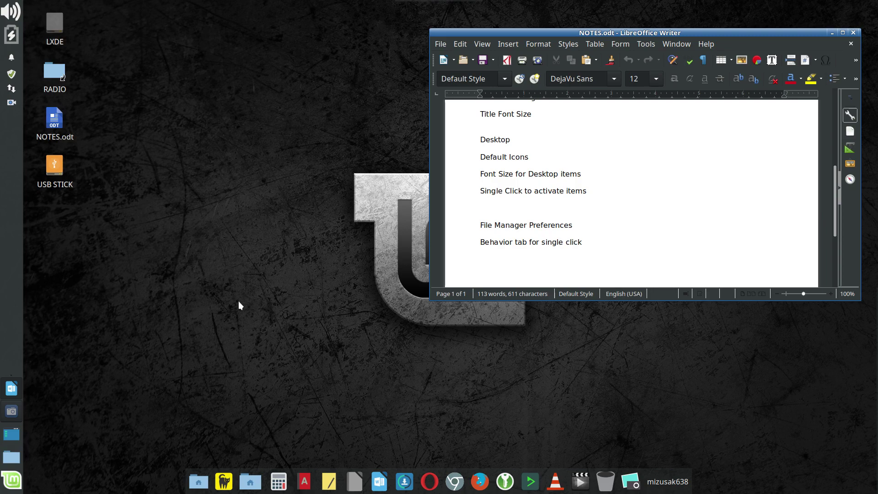
left_click(199, 481)
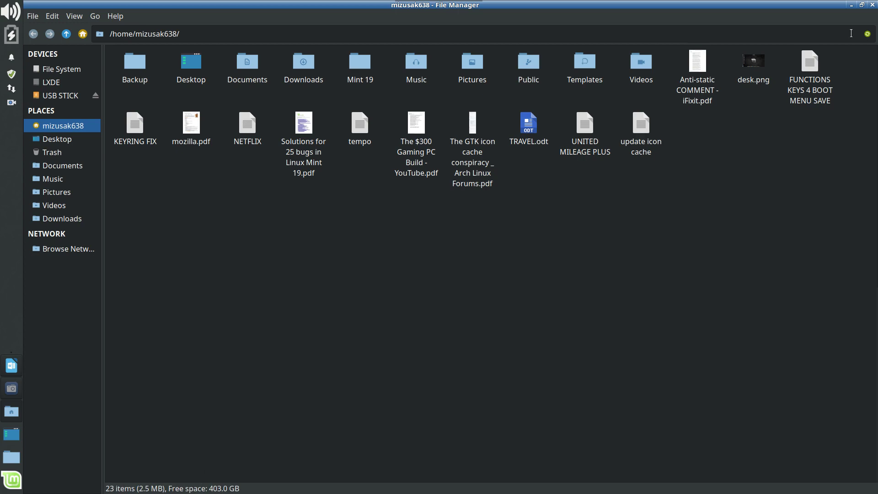
left_click(863, 8)
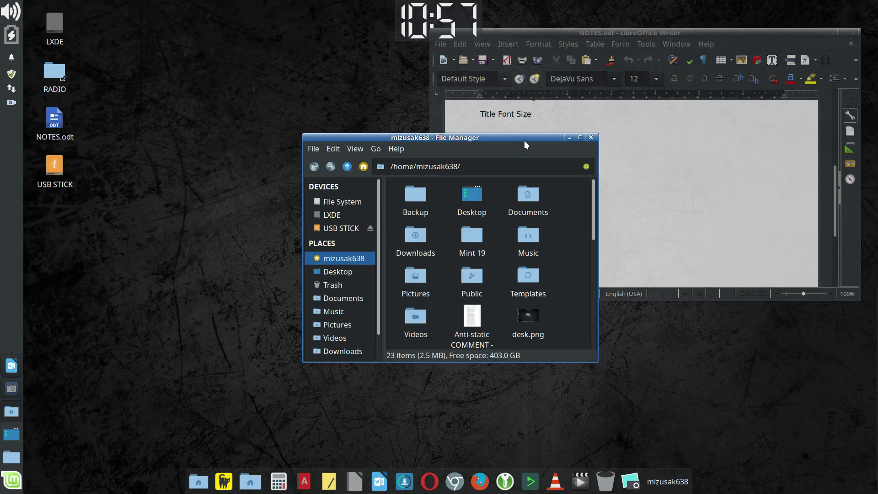
left_click_drag(526, 138, 310, 95)
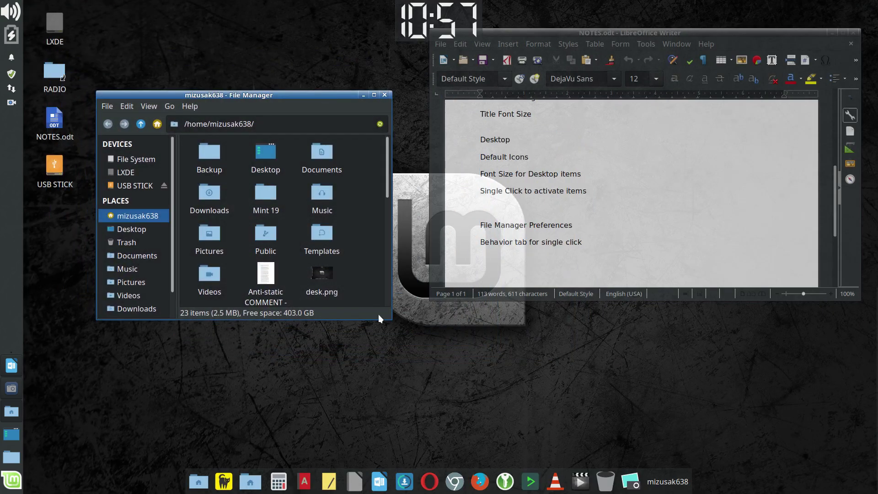
left_click_drag(391, 319, 481, 420)
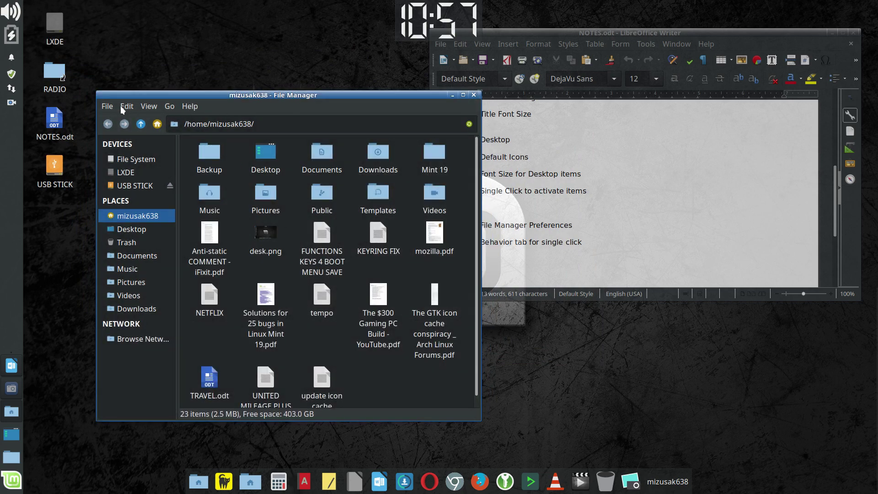
- Set Thunar's Behavior preference to Single click to activate items
left_click(124, 106)
left_click(187, 288)
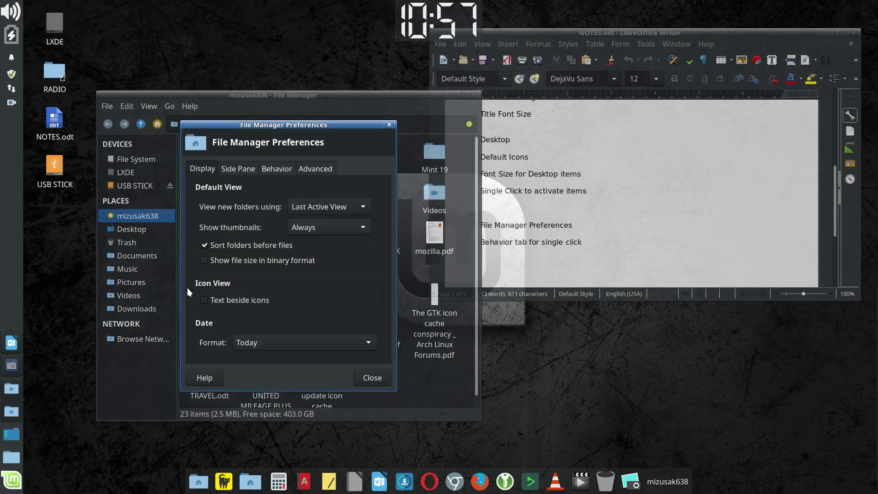
left_click(279, 167)
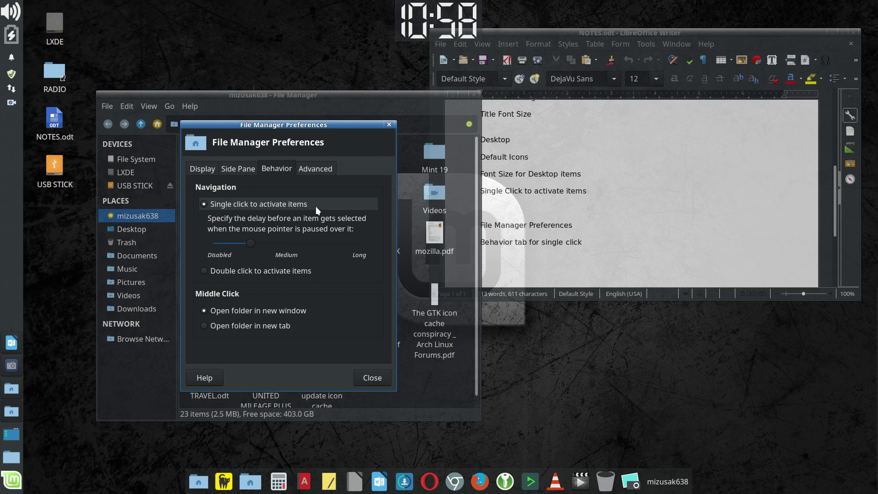
left_click(371, 378)
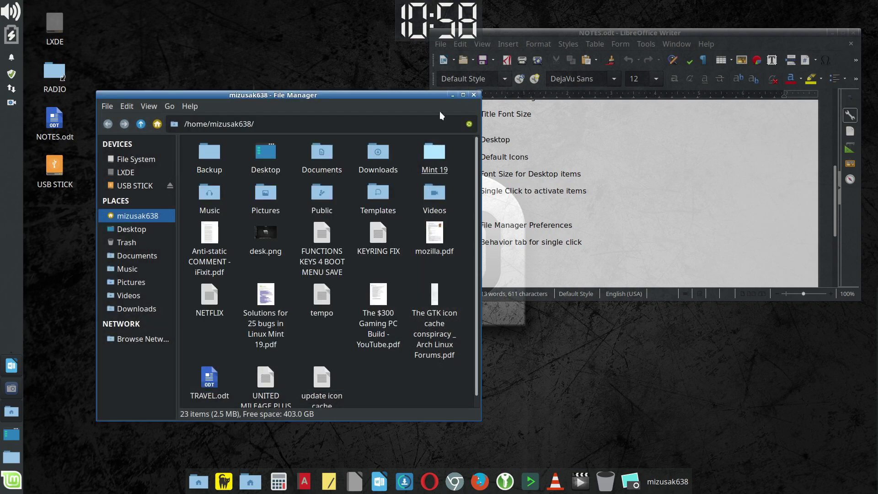
- Close the Thunar window and the NOTES.odt Writer window
left_click(473, 95)
scroll(676, 223, "down", 2)
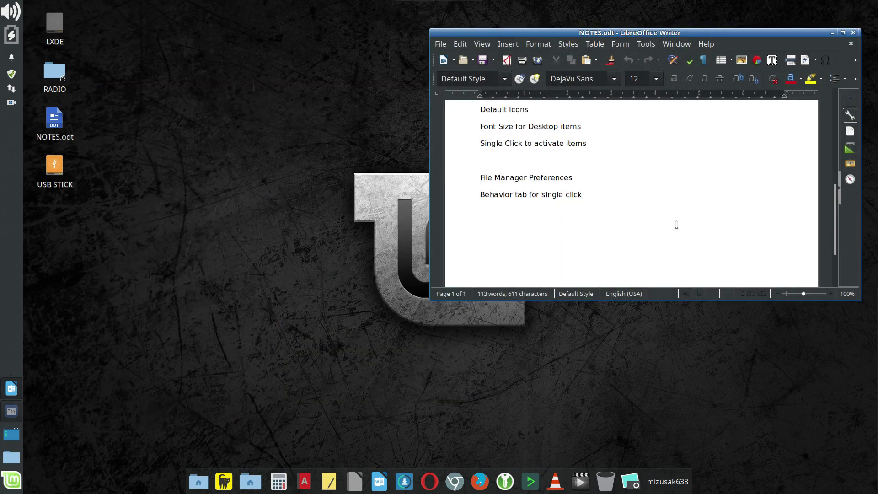
scroll(677, 223, "up", 2)
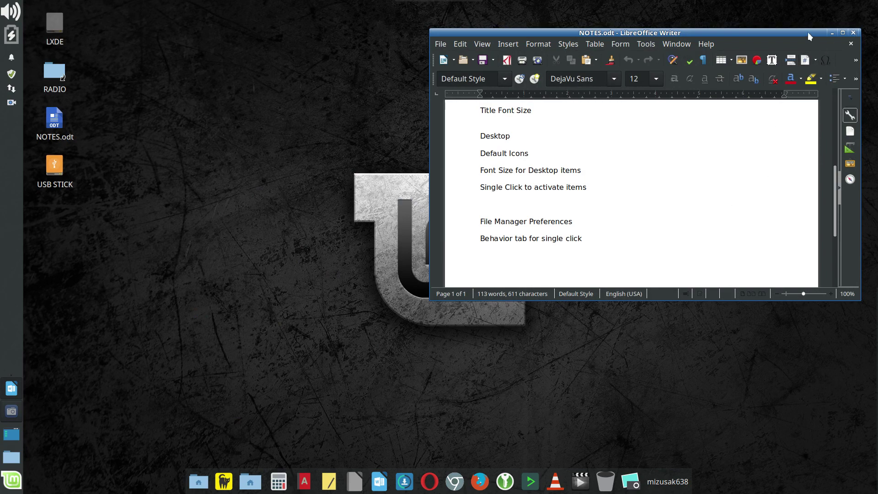
left_click_drag(808, 32, 669, 92)
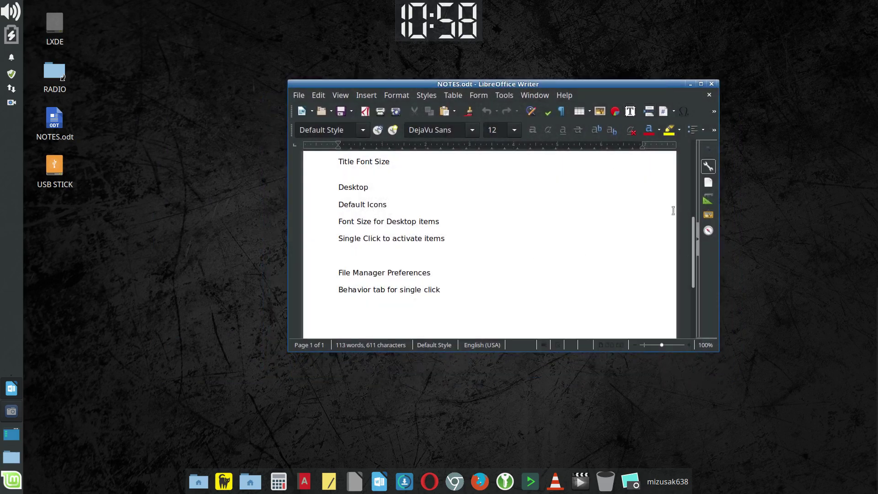
left_click(712, 84)
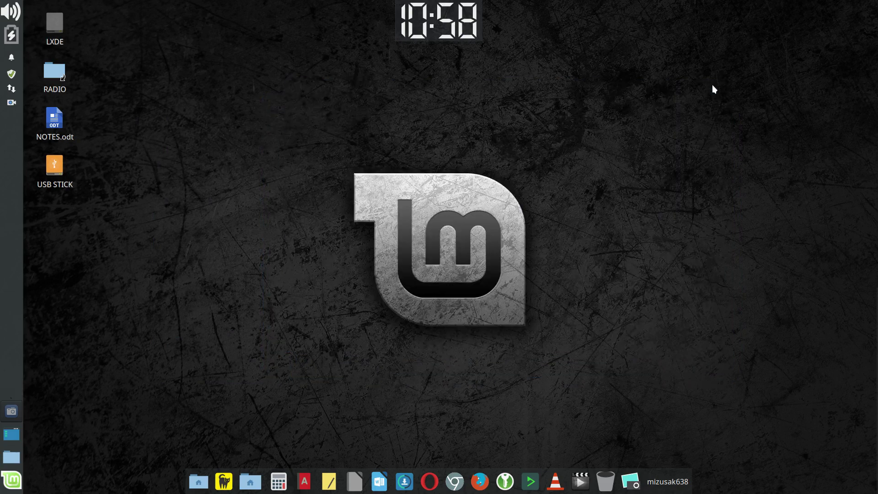
- Launch the Xfce Settings Manager from the Mint menu and scroll back to the Personal section
left_click(12, 480)
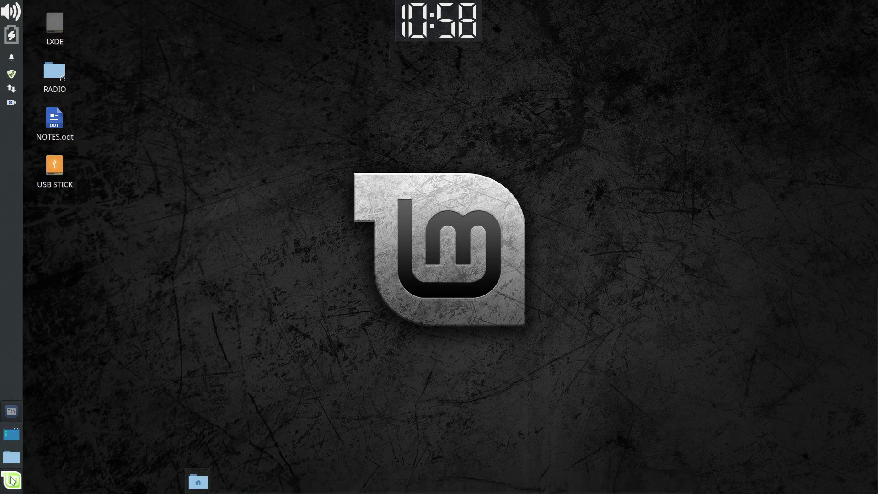
left_click(142, 485)
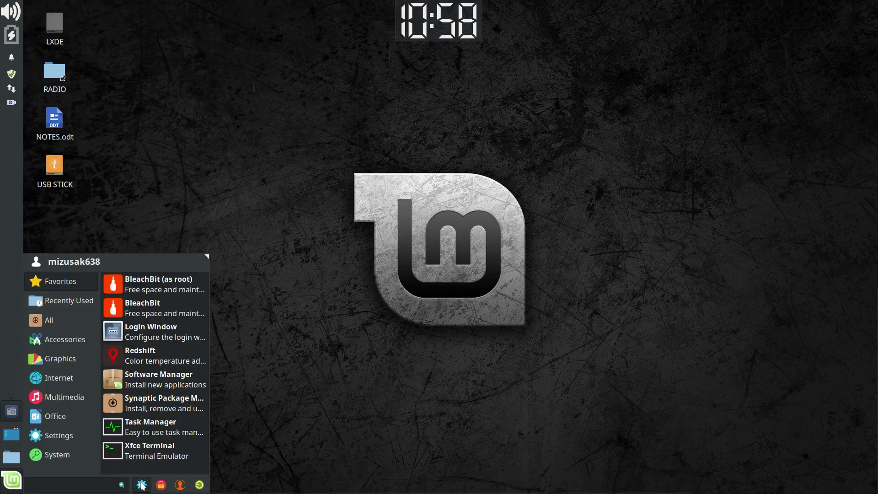
scroll(535, 310, "down", 5)
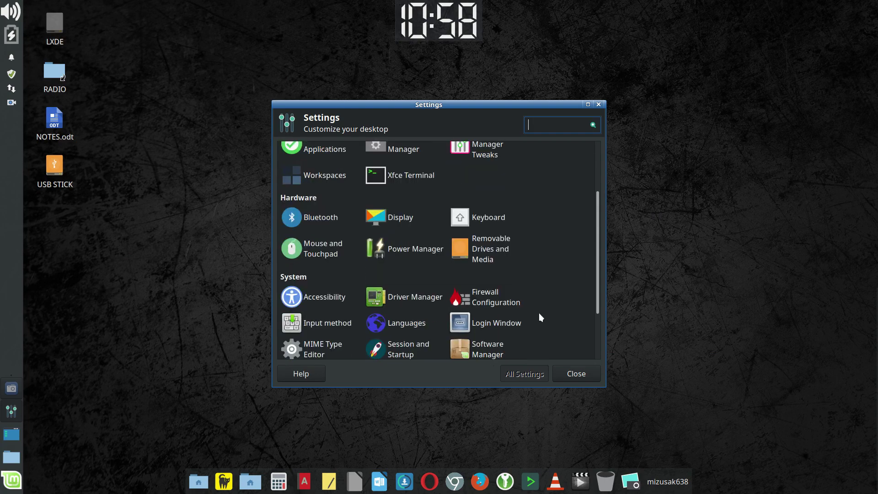
scroll(542, 314, "up", 5)
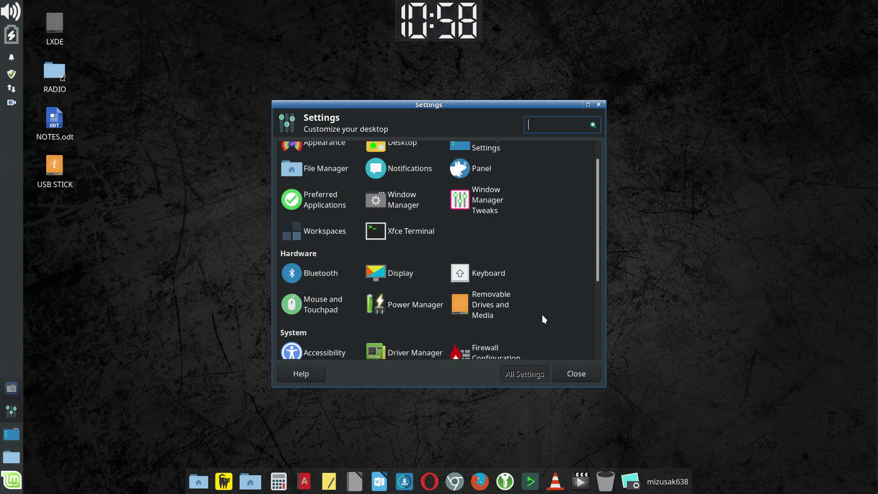
scroll(502, 265, "up", 1)
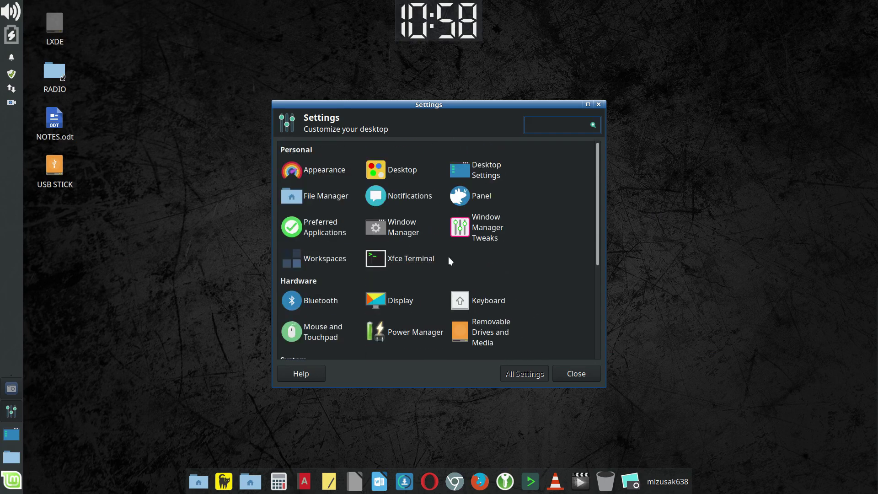
- Show Window Manager Tweaks' Compositor page maximized to review the window opacity sliders
left_click(483, 238)
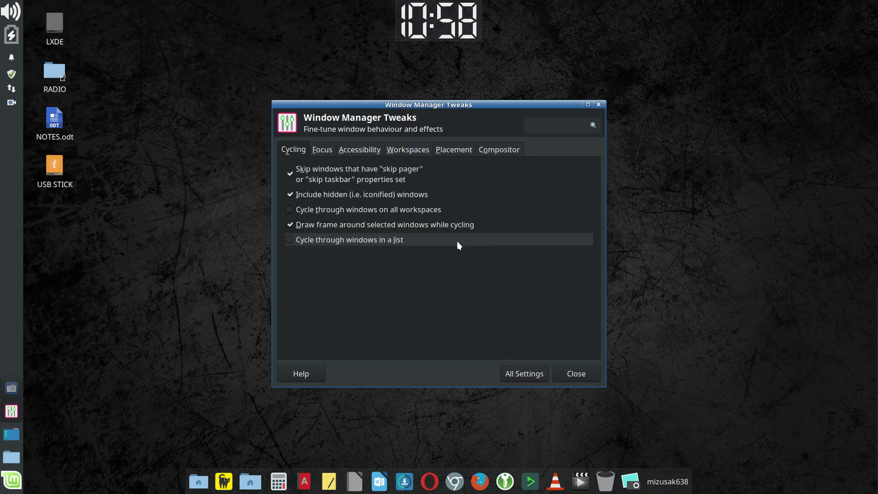
left_click(499, 150)
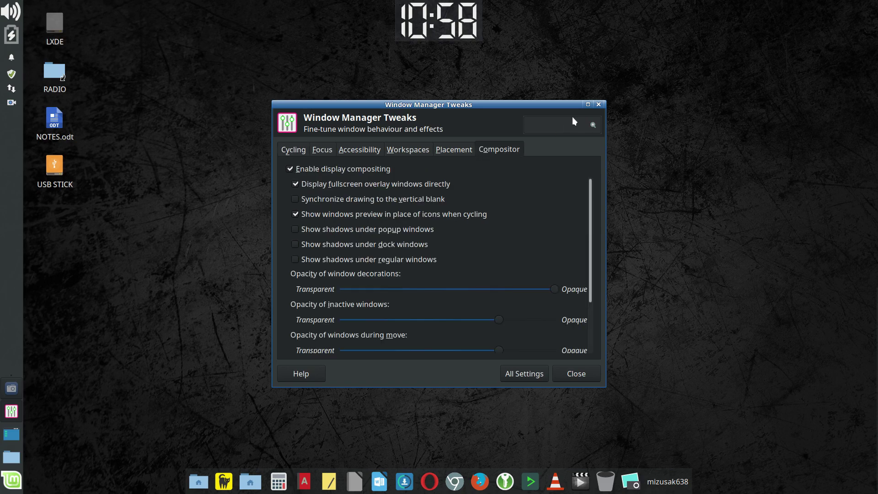
left_click(588, 105)
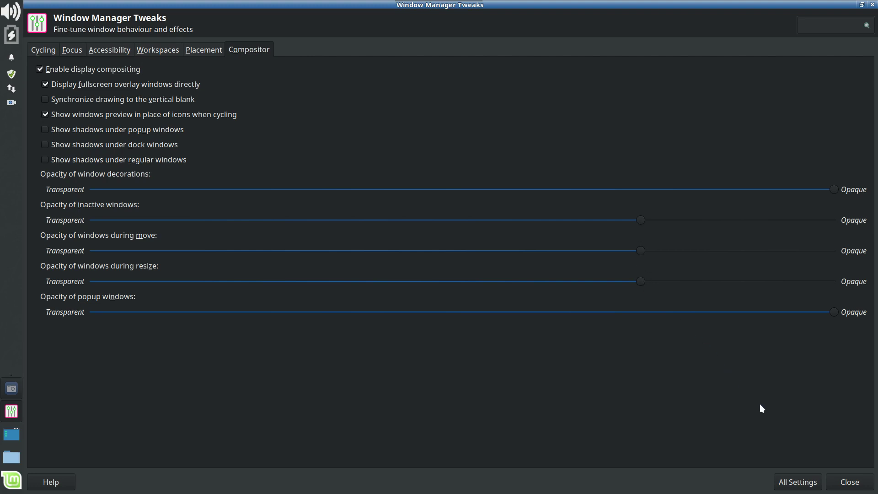
left_click(846, 480)
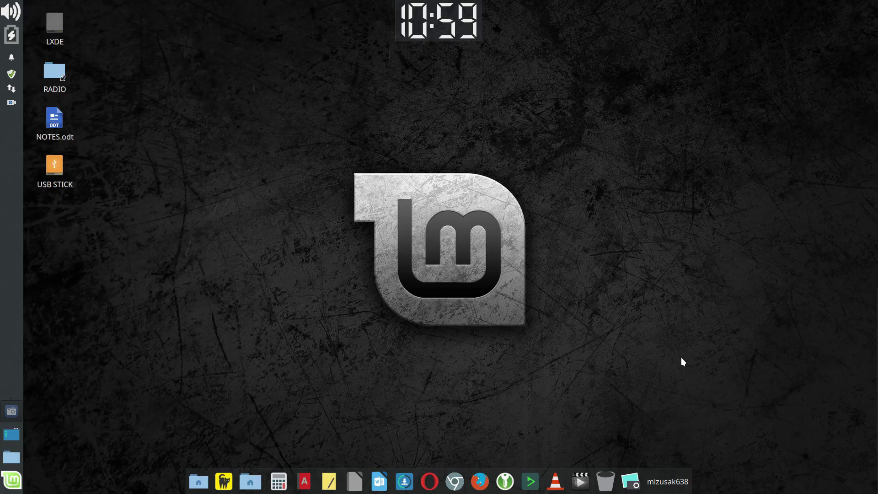
left_click(279, 481)
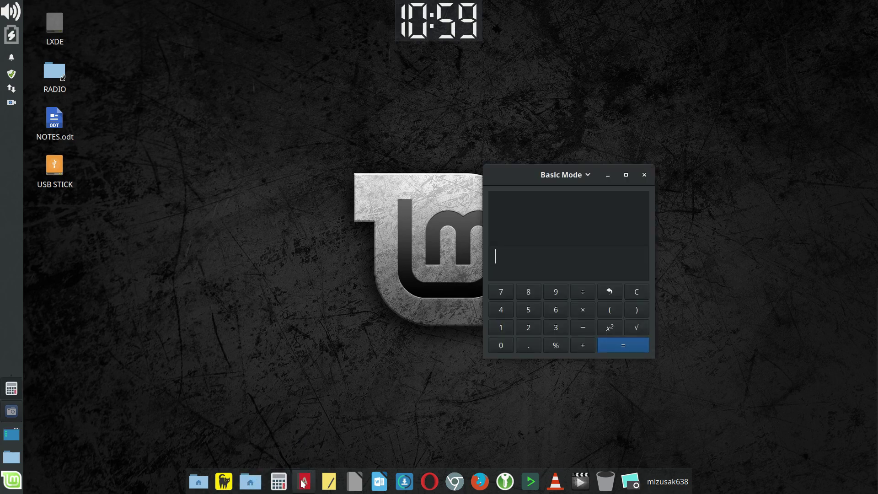
left_click(224, 482)
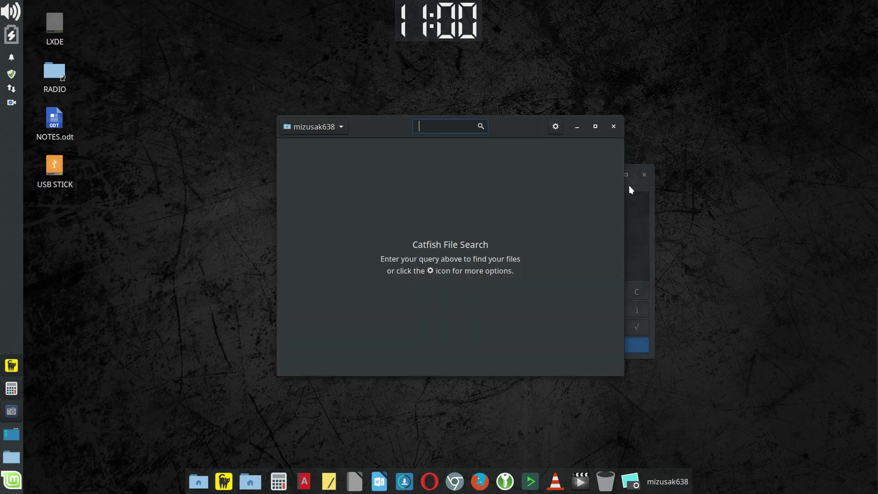
left_click_drag(638, 185, 500, 183)
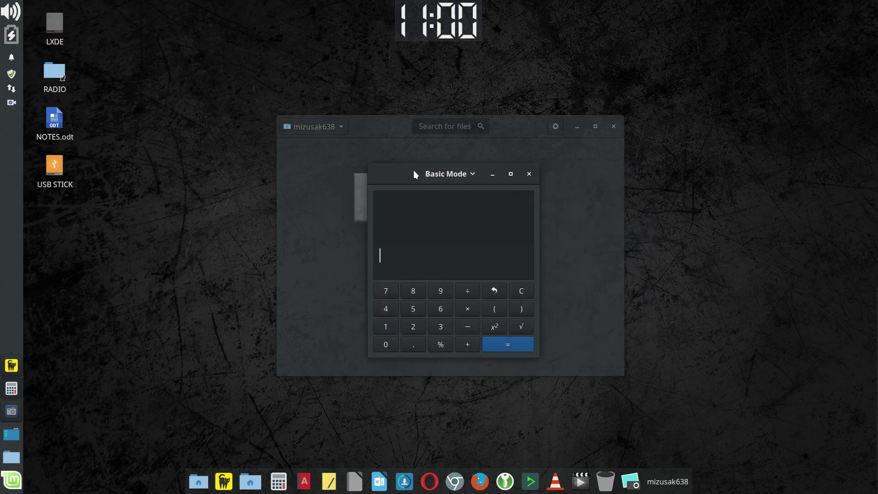
left_click_drag(414, 171, 697, 155)
left_click_drag(517, 122, 414, 132)
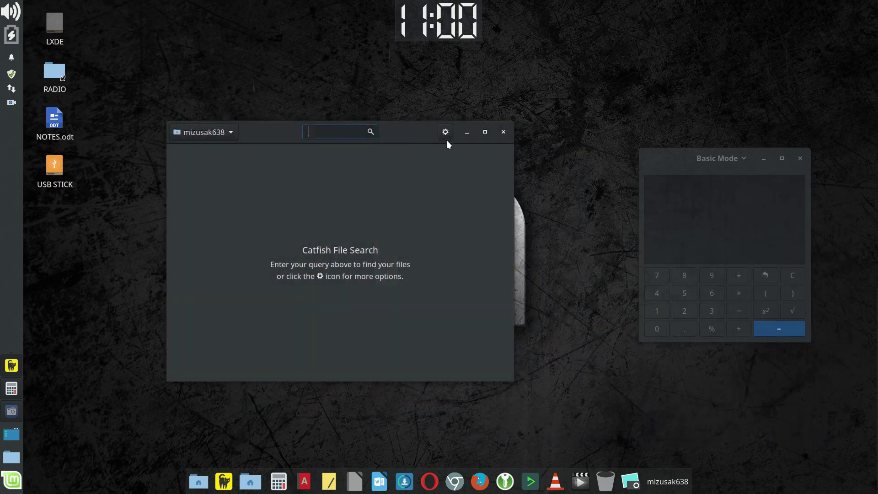
left_click(800, 157)
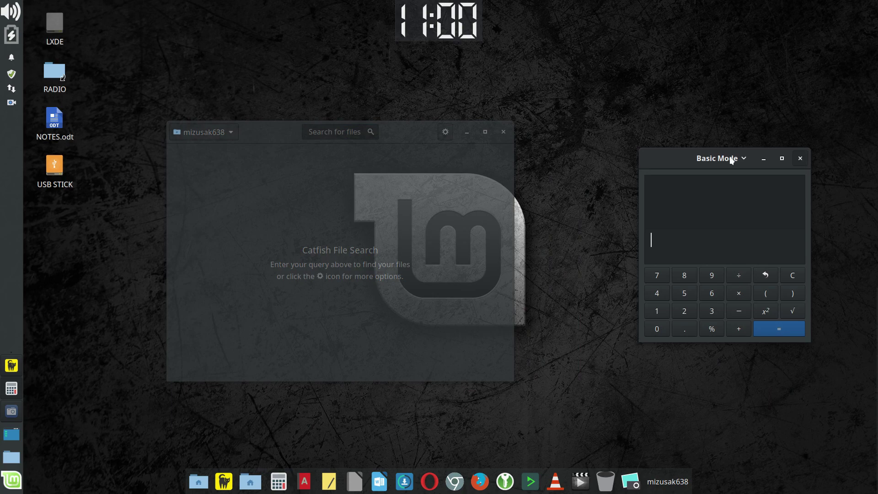
left_click(505, 130)
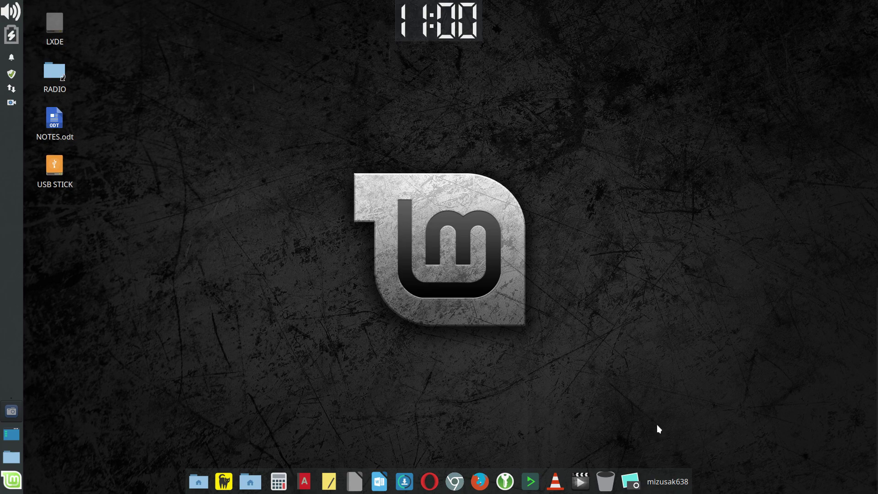
mouse_move(877, 423)
double_click(54, 120)
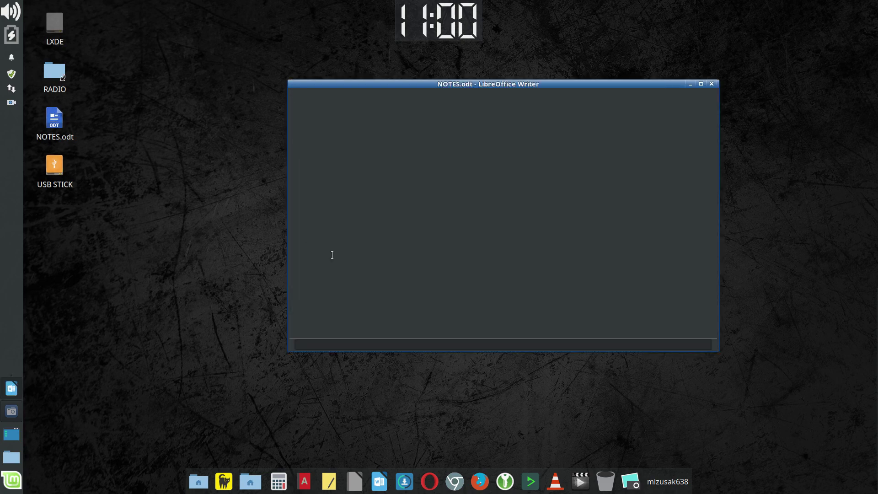
mouse_move(693, 188)
left_mouse_down()
mouse_move(695, 273)
mouse_move(700, 181)
left_mouse_up()
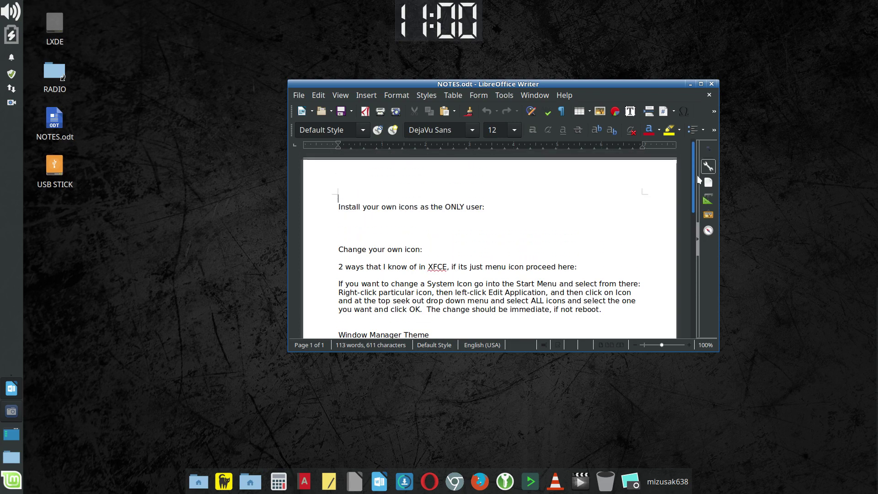
left_click(712, 84)
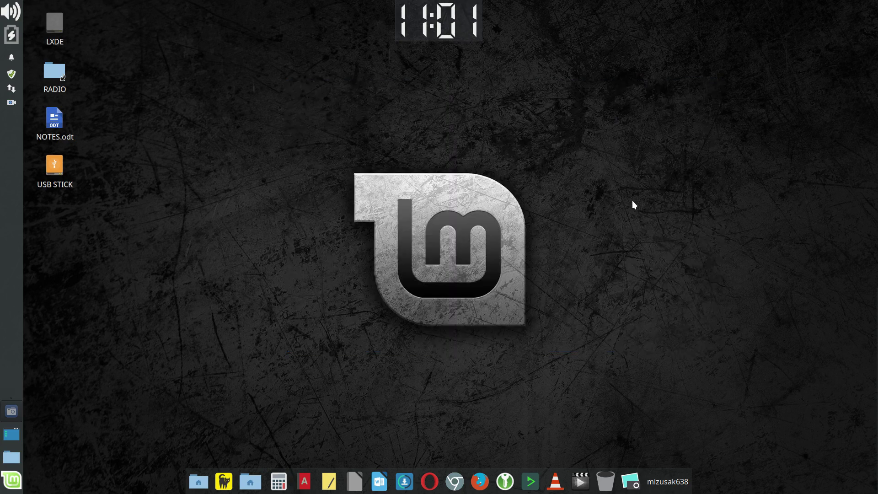